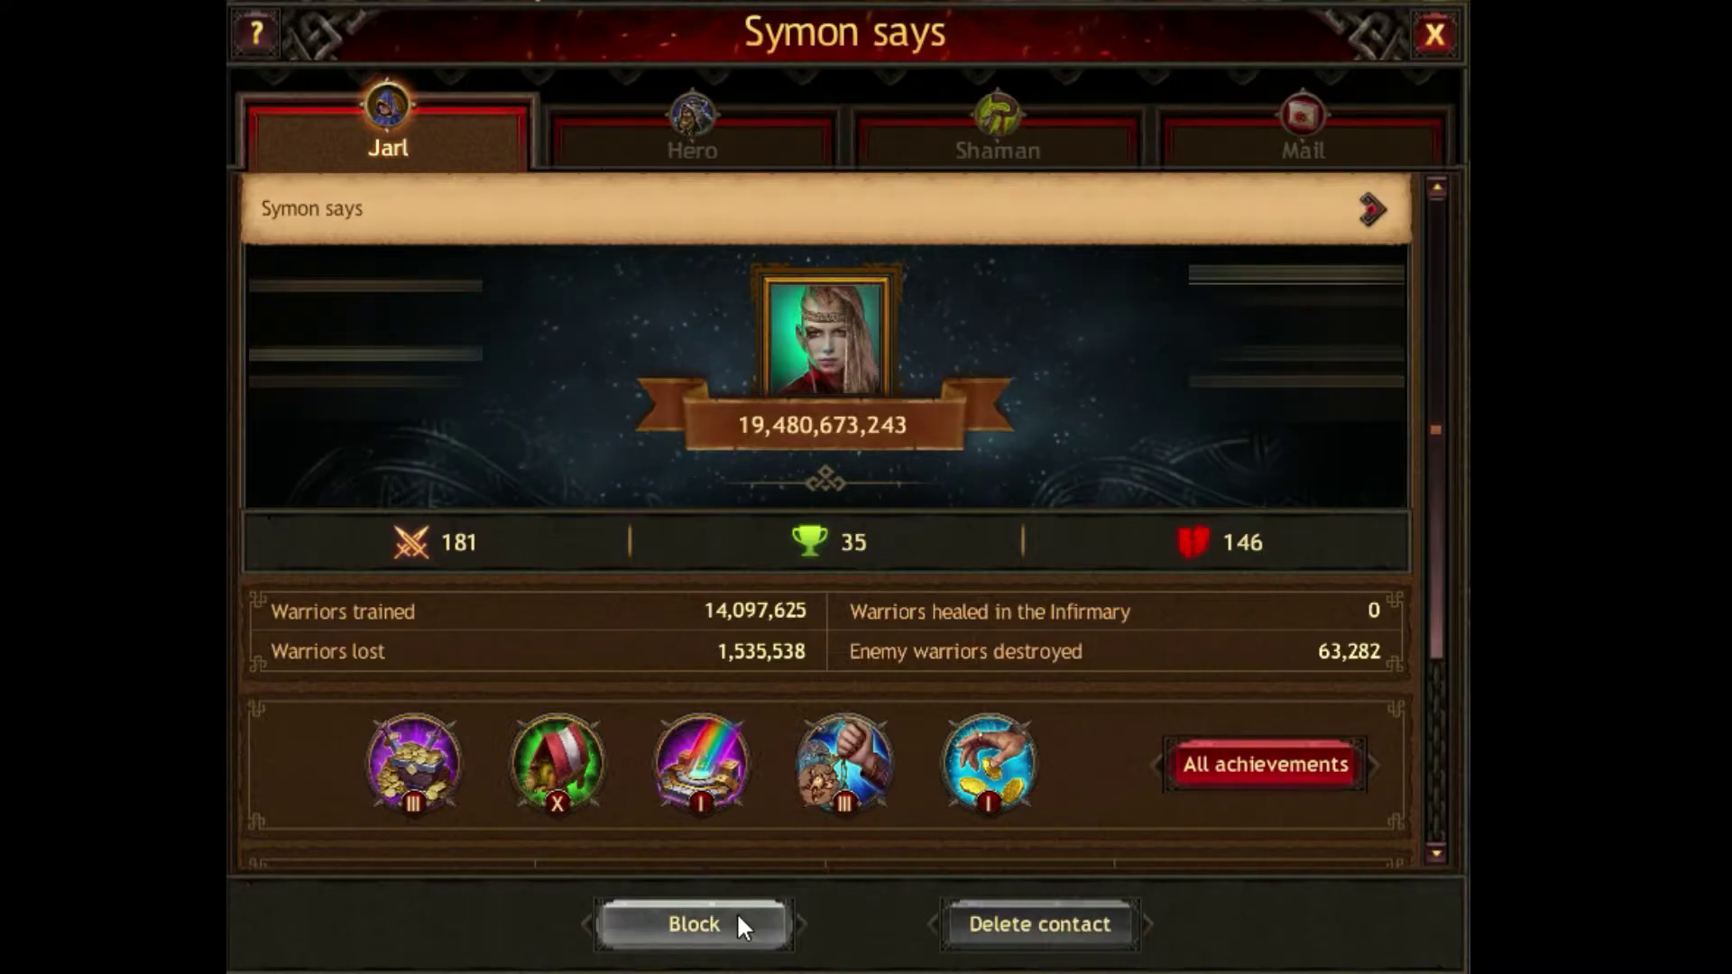
Block the player in Vikings: War of Clans, then unblock them again.
left_click(737, 912)
left_click(717, 746)
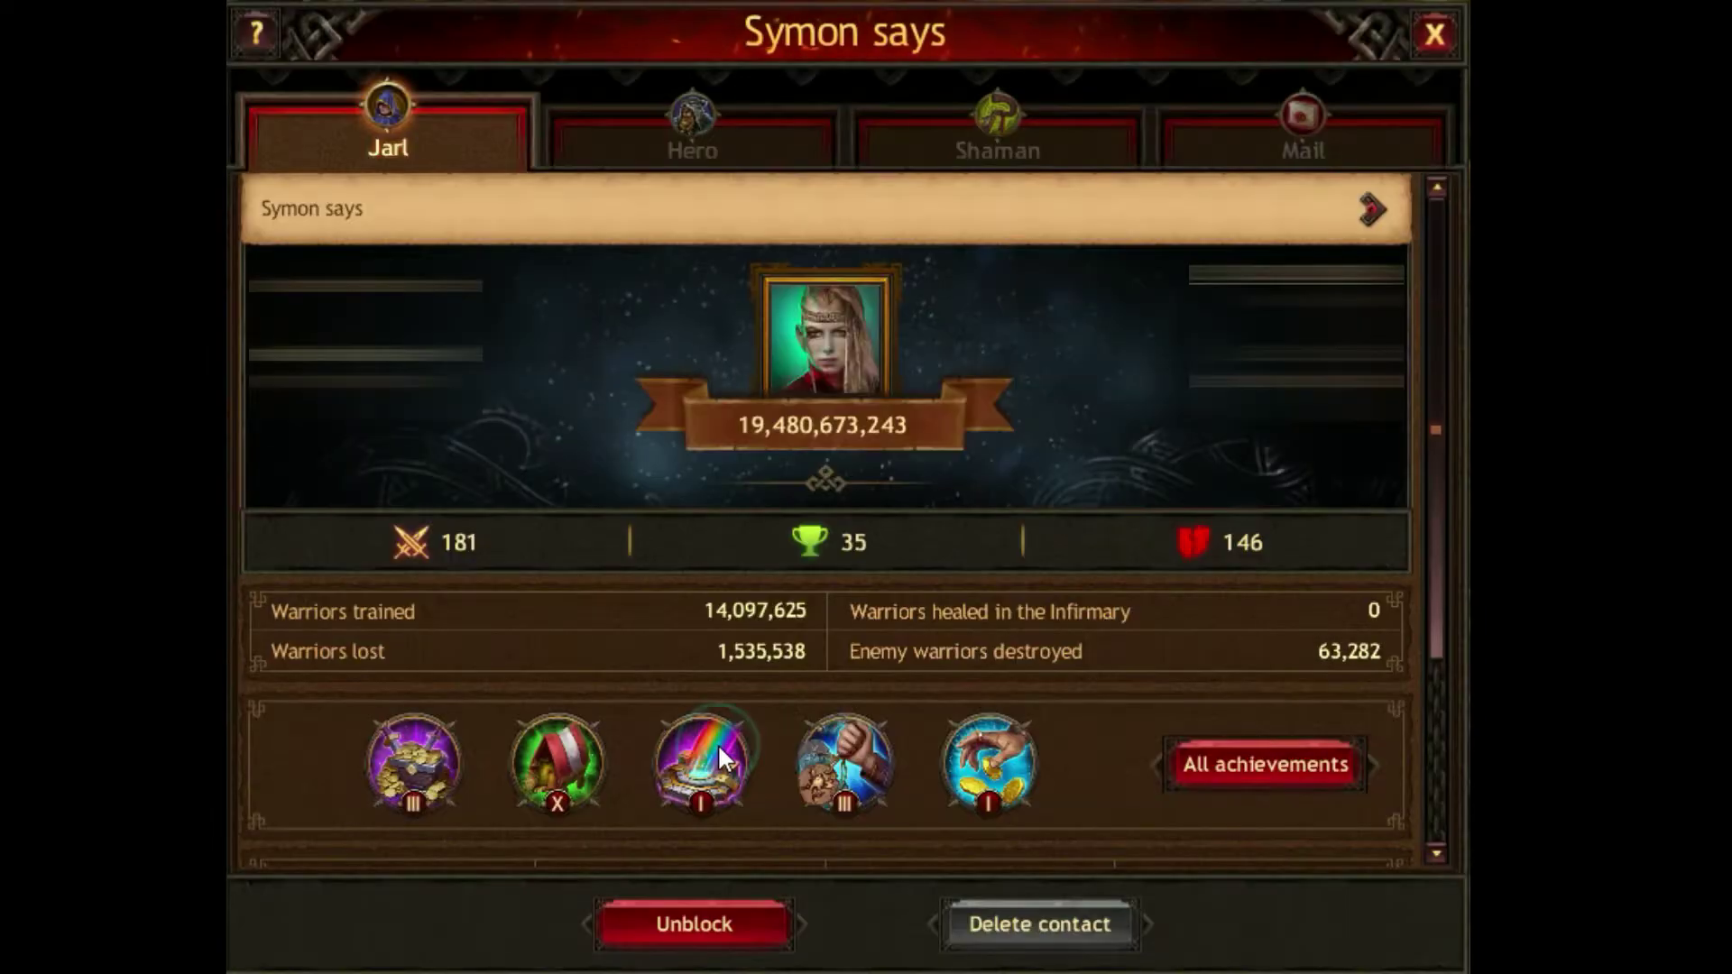
left_click(710, 923)
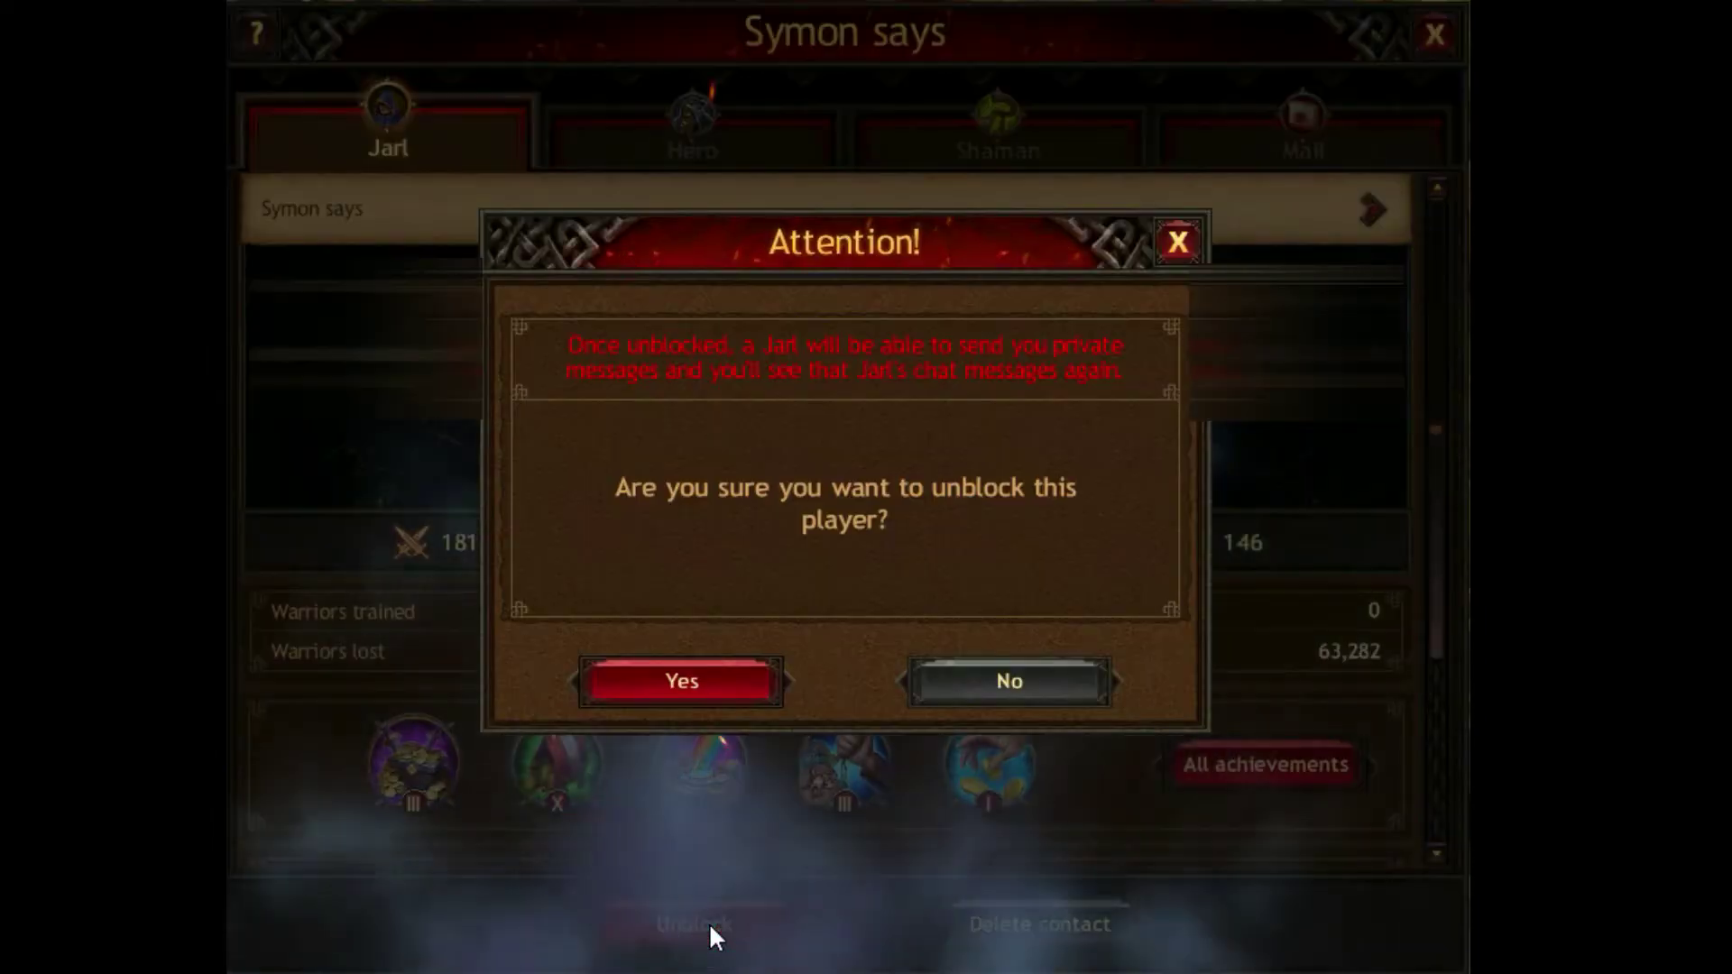
left_click(710, 681)
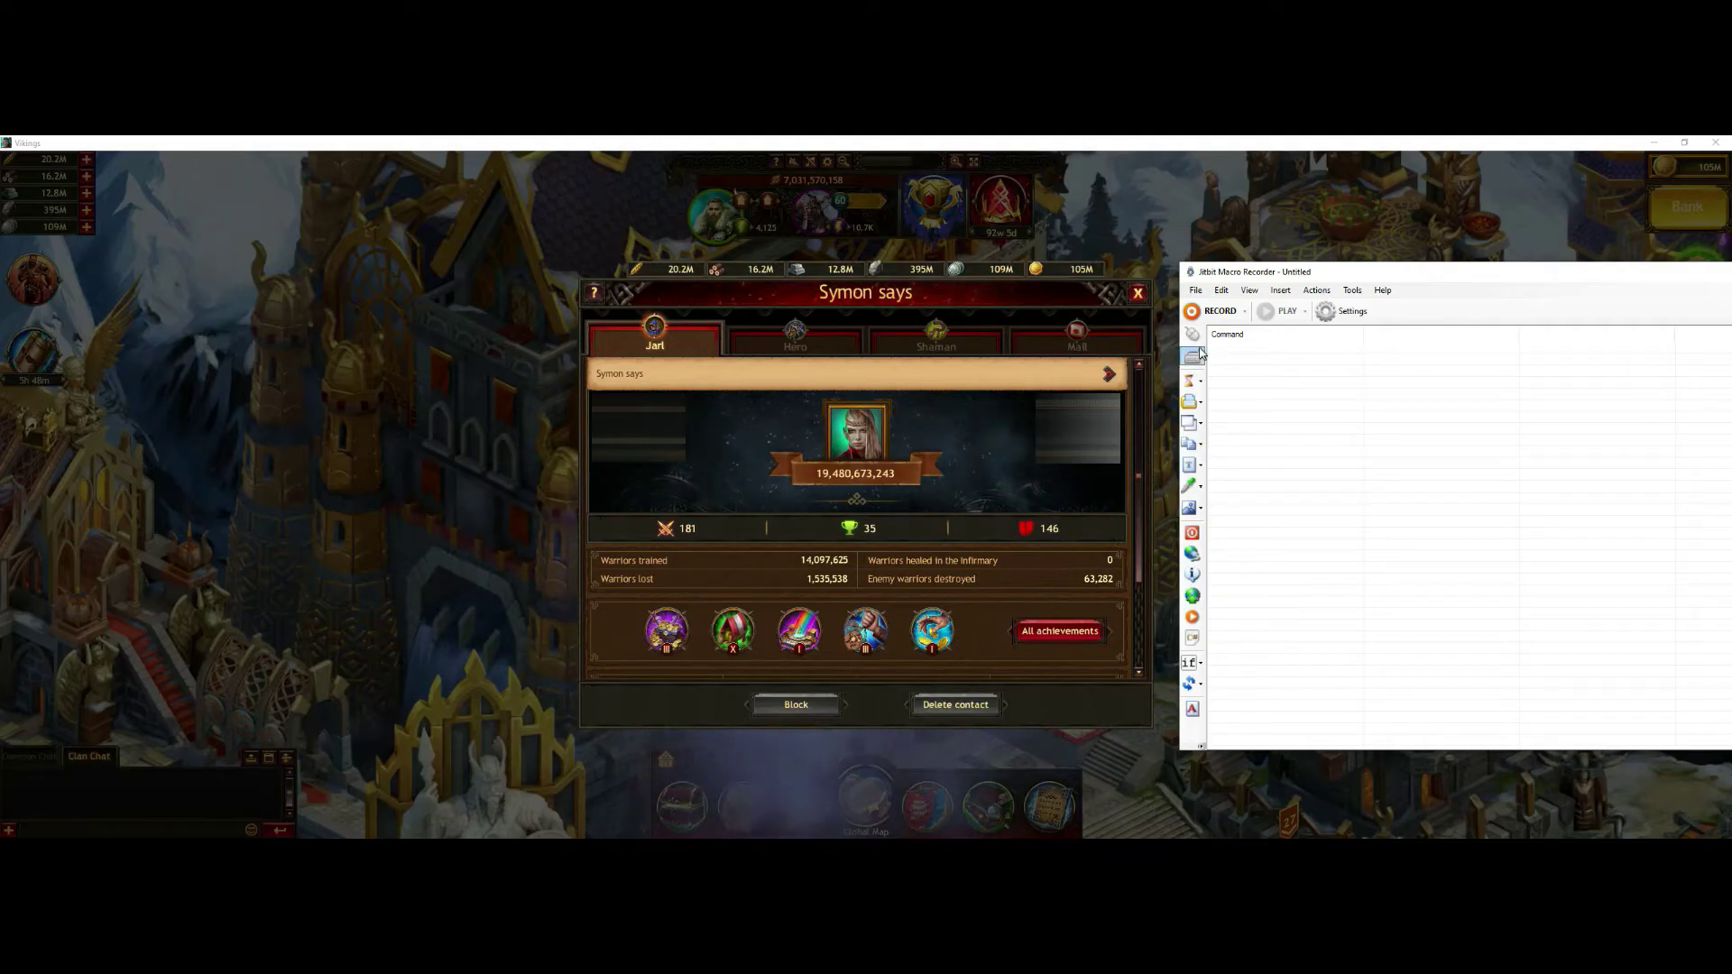
Add a mouse click command at X=1174, Y=841.
left_click(1196, 356)
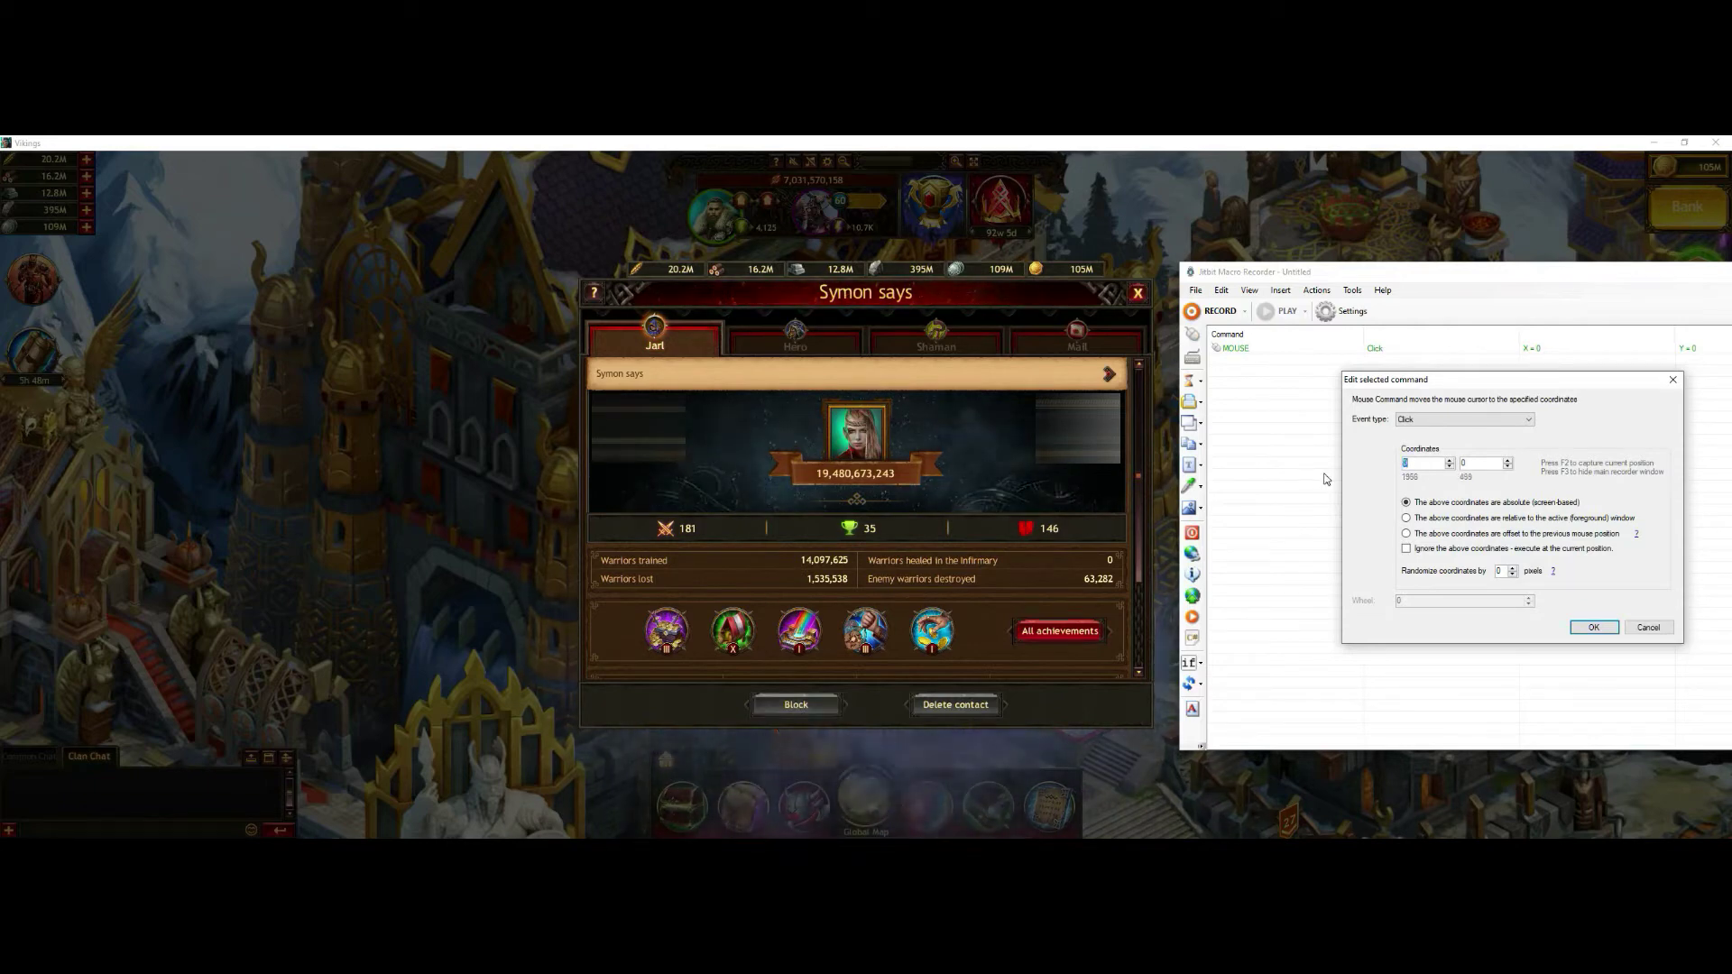
type("1174")
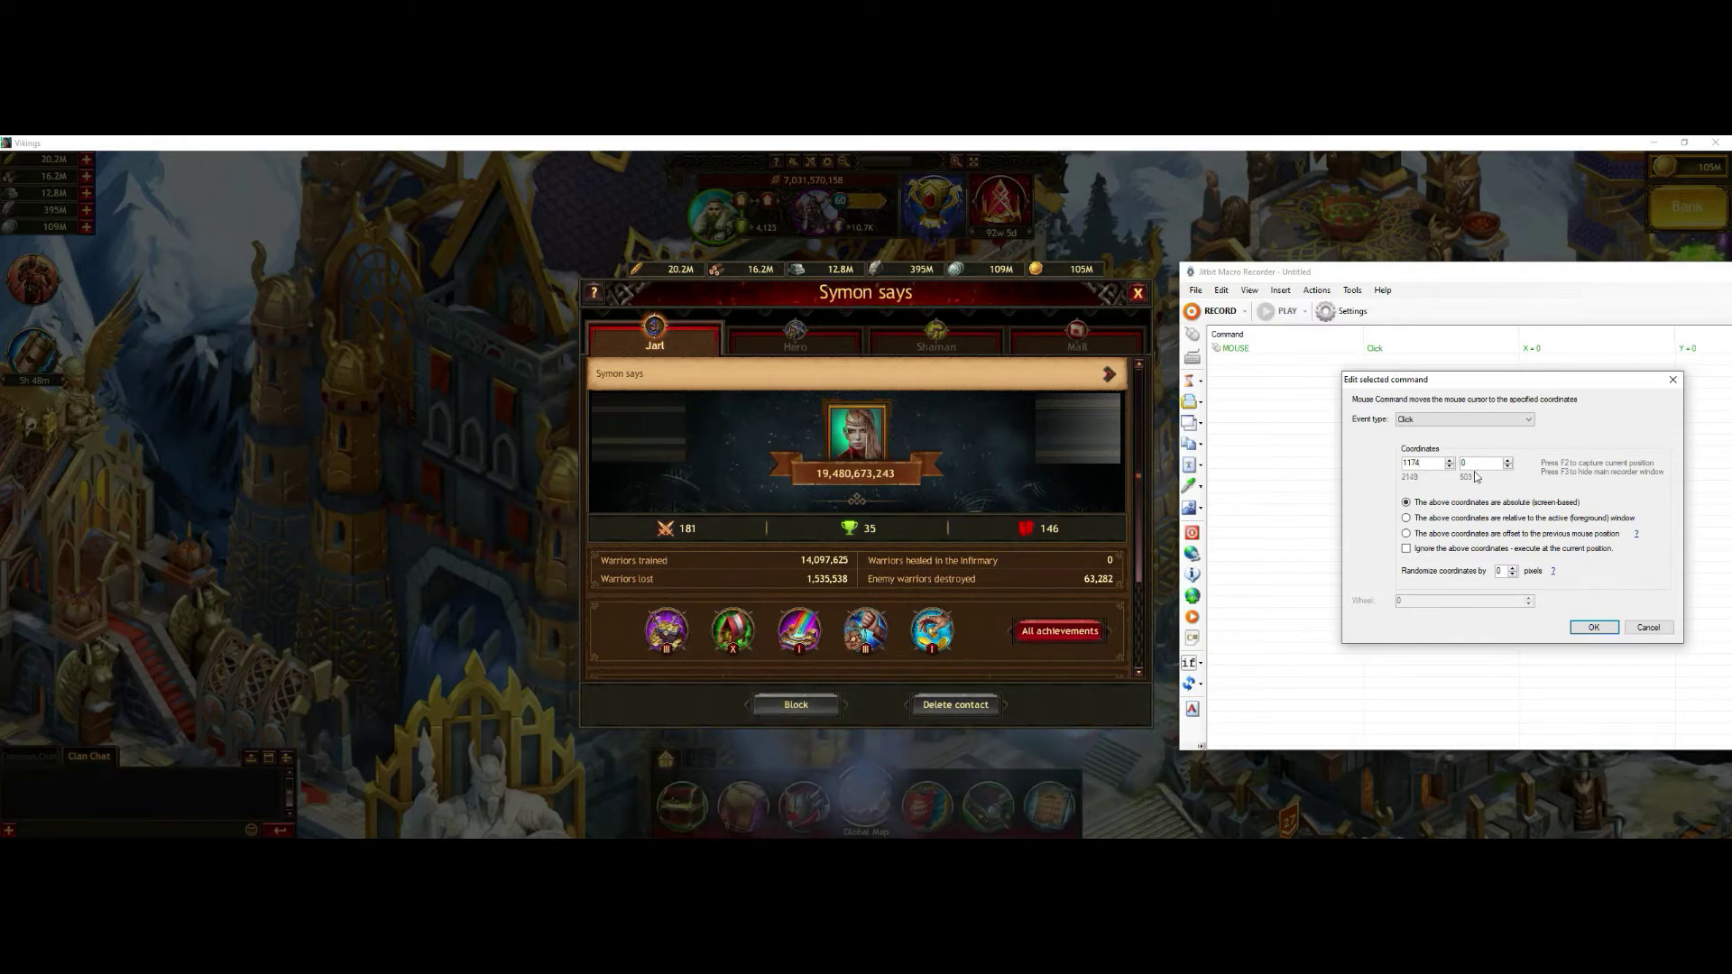
key("Tab")
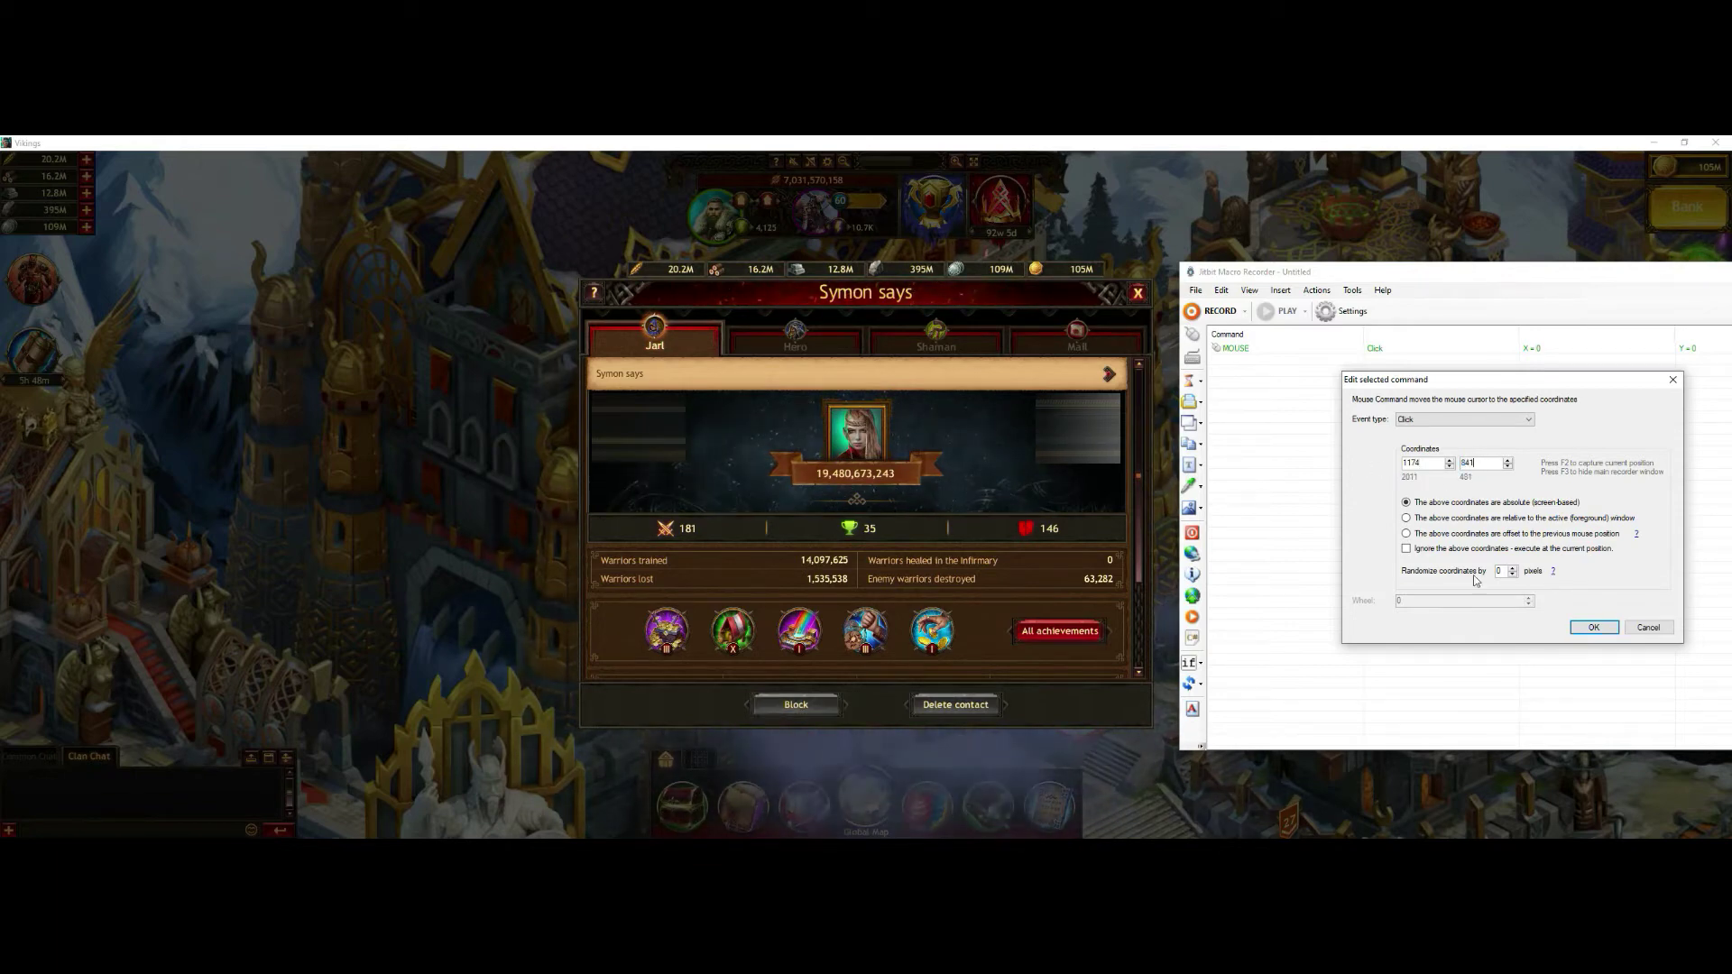
type("841")
left_click(1593, 627)
Add a 1000 ms delay, then bring up the game's block confirmation to locate its button.
left_click(1201, 381)
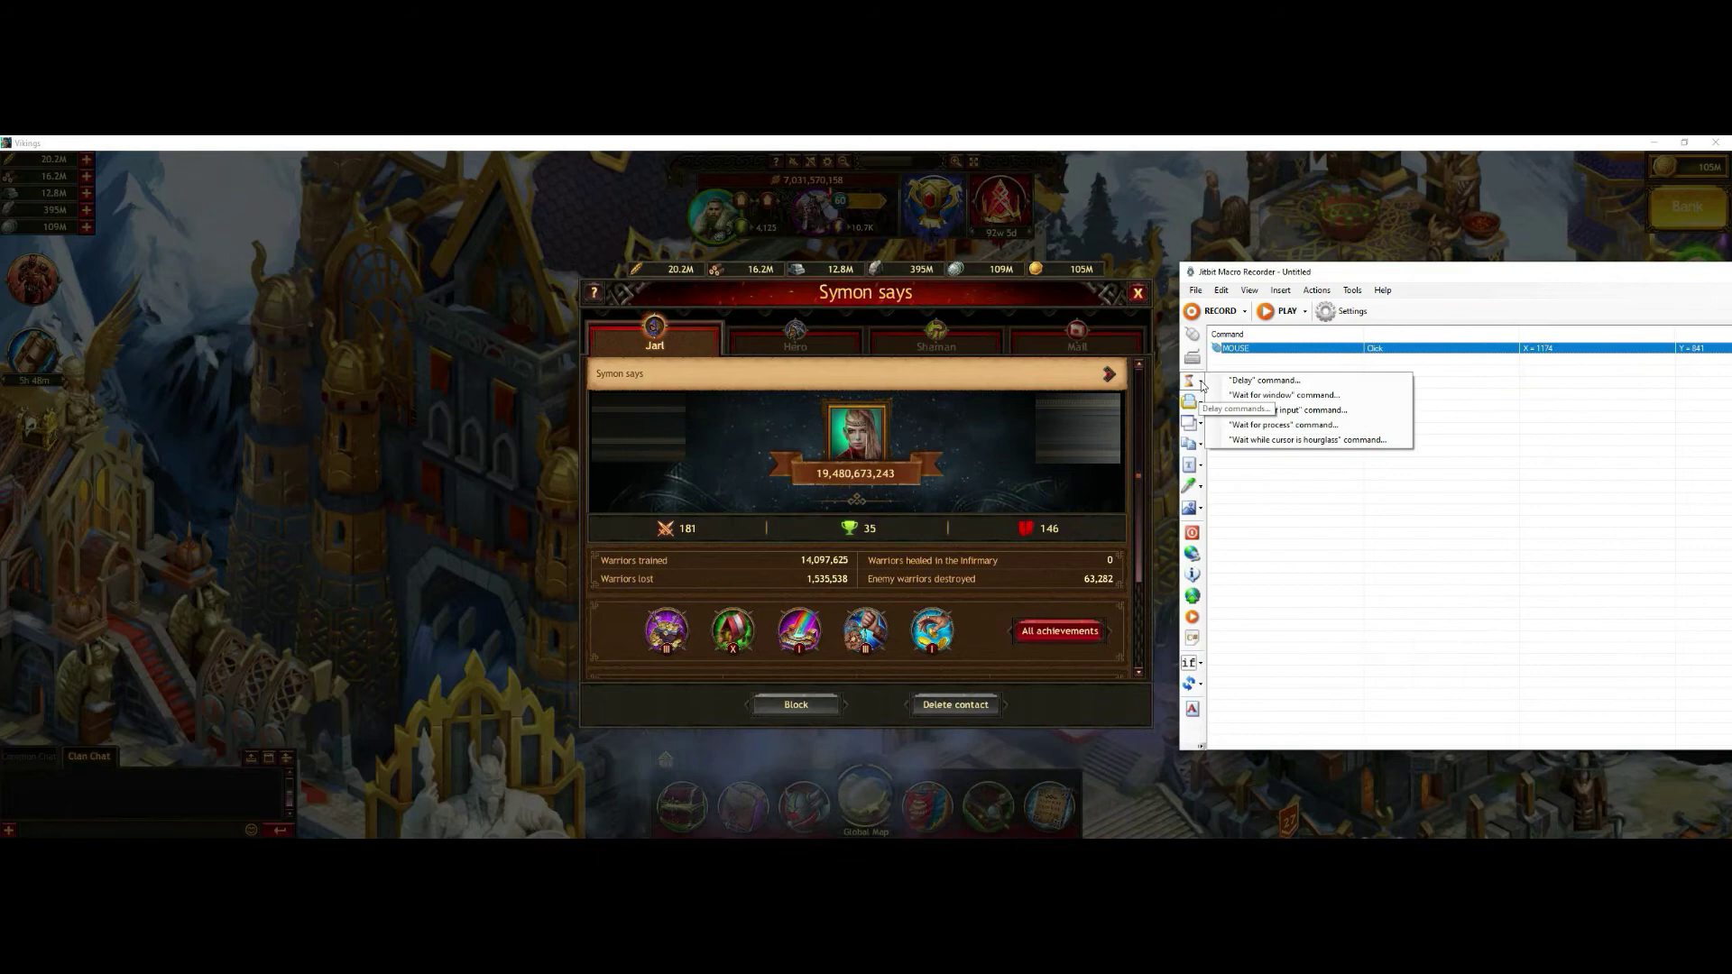
left_click(1263, 380)
left_click(1543, 510)
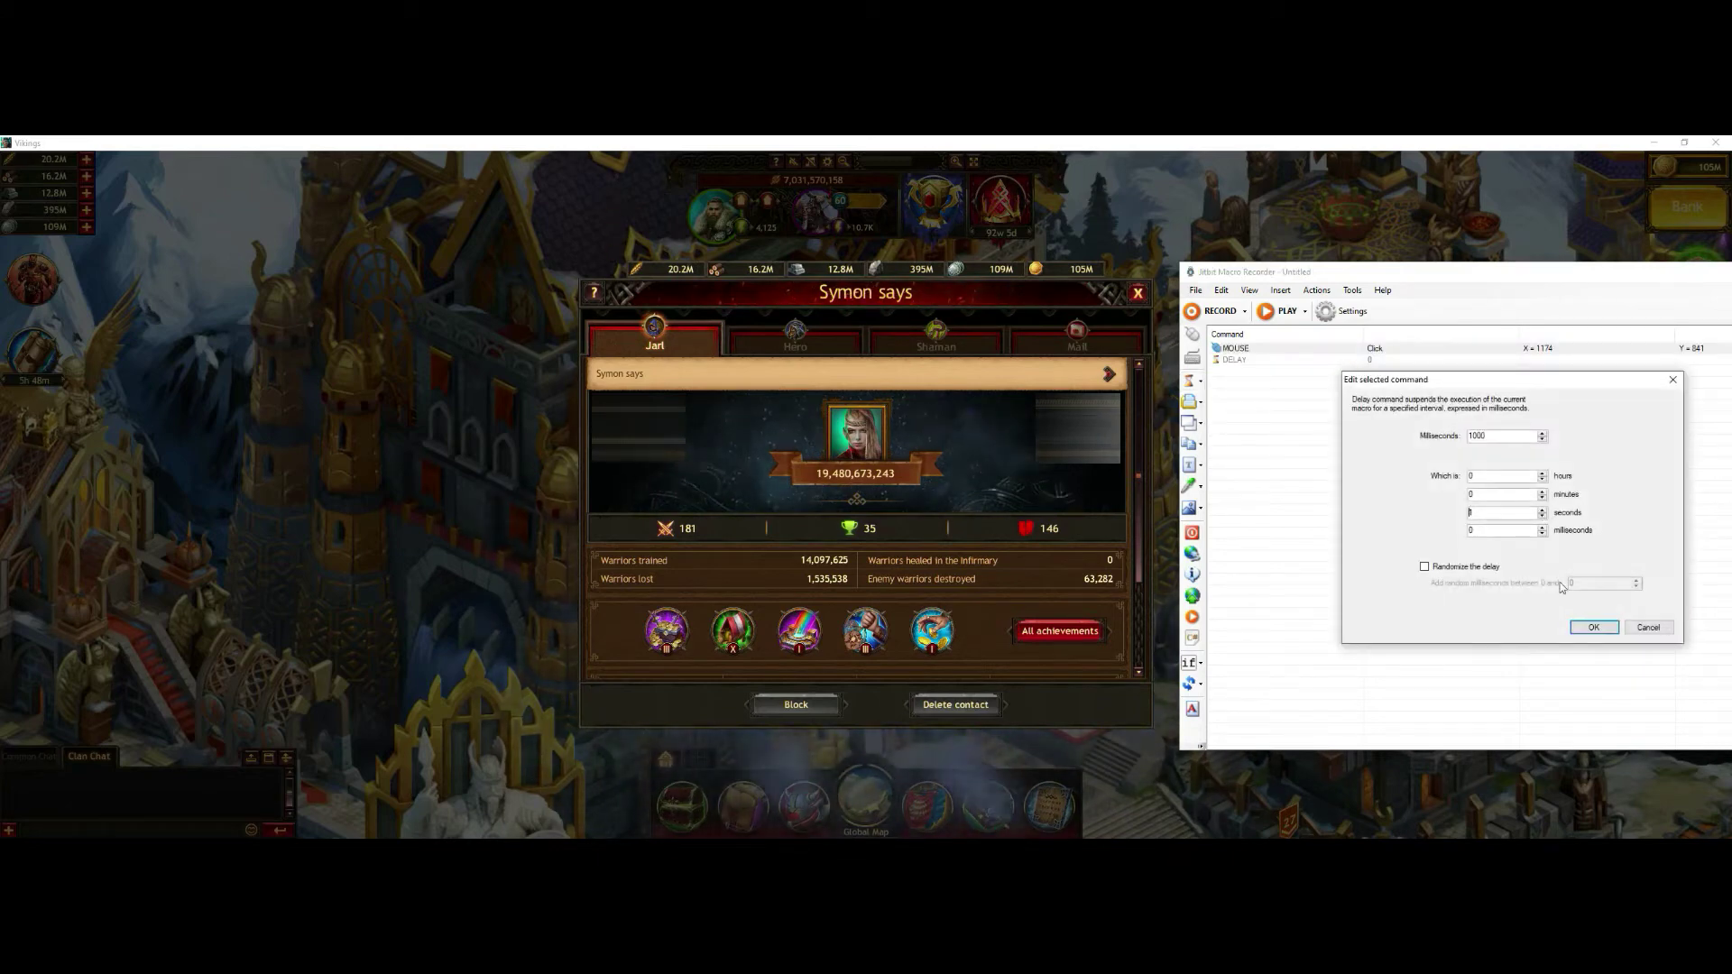
left_click(1593, 627)
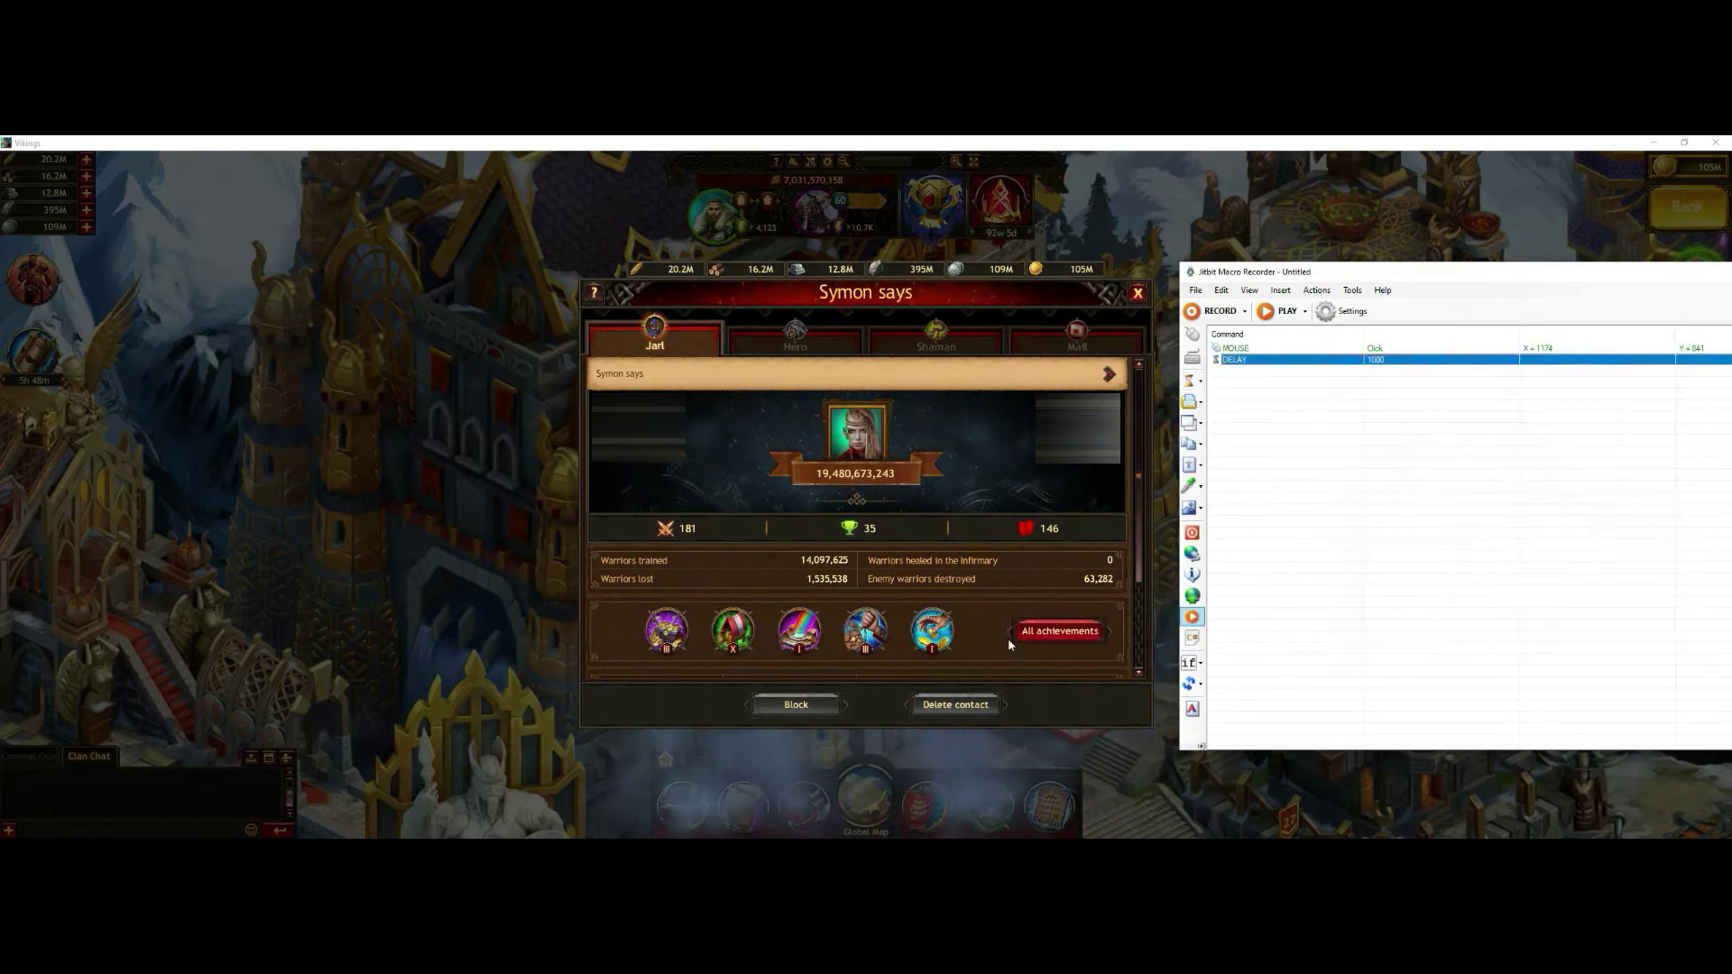
left_click(790, 704)
key("alt+Tab")
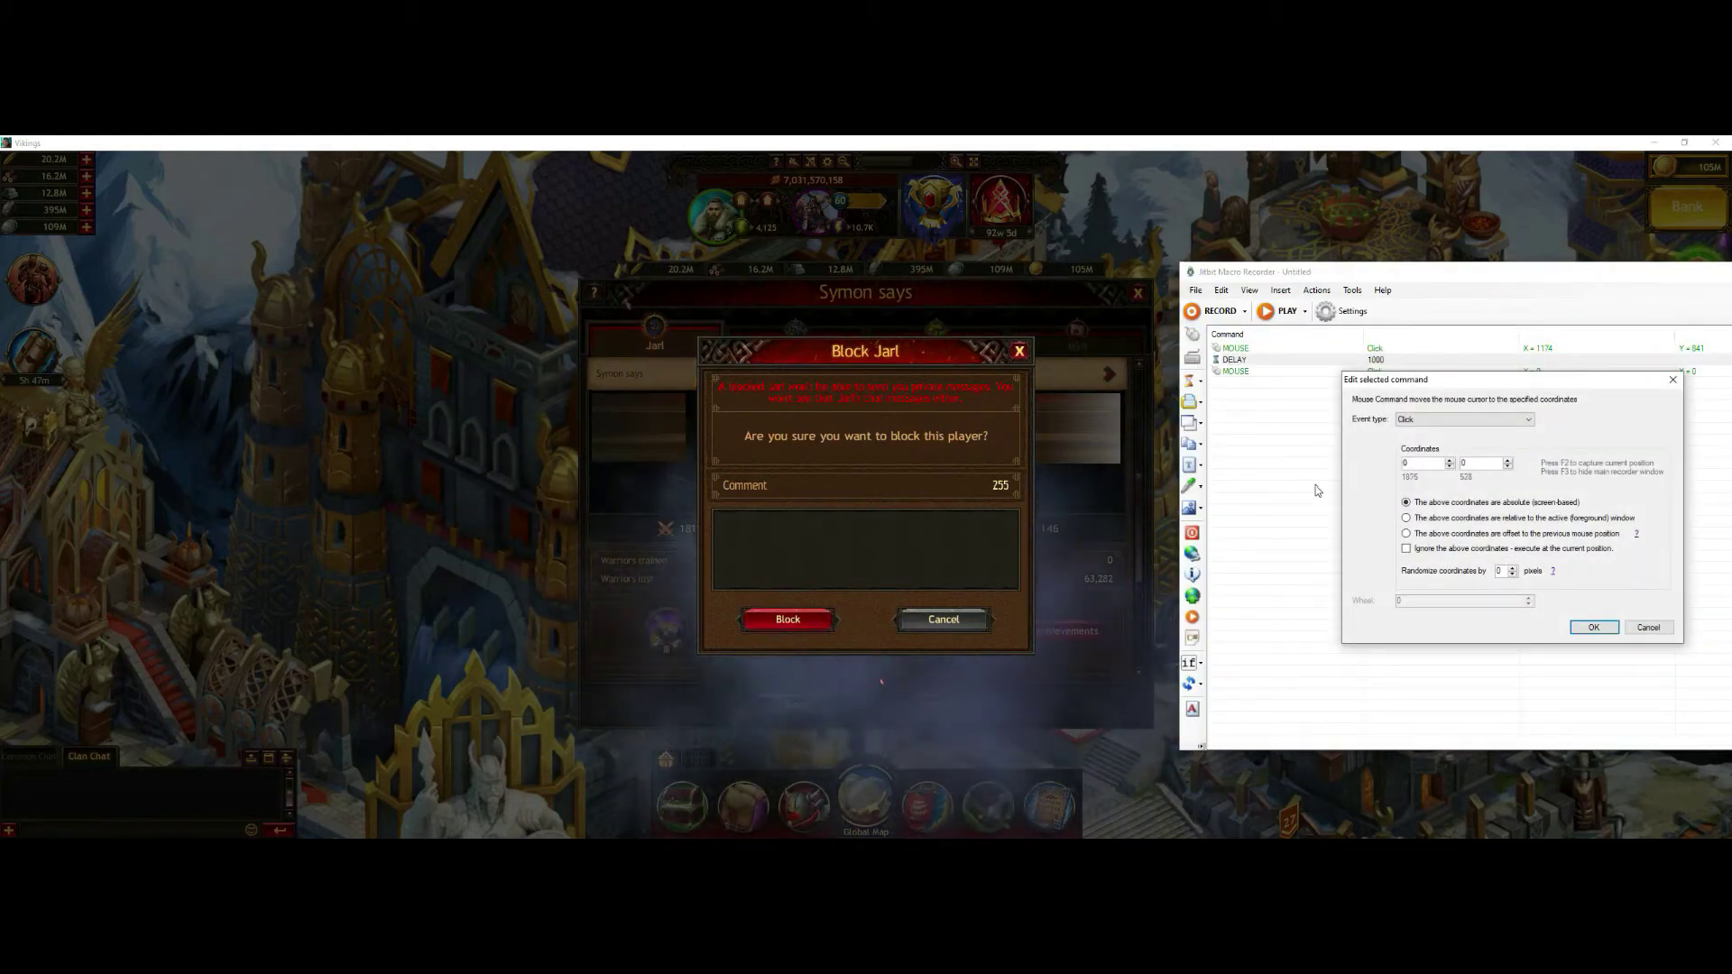
Set the new mouse click to X=1170, Y=713 and follow it with a 1000 ms delay.
type("1170")
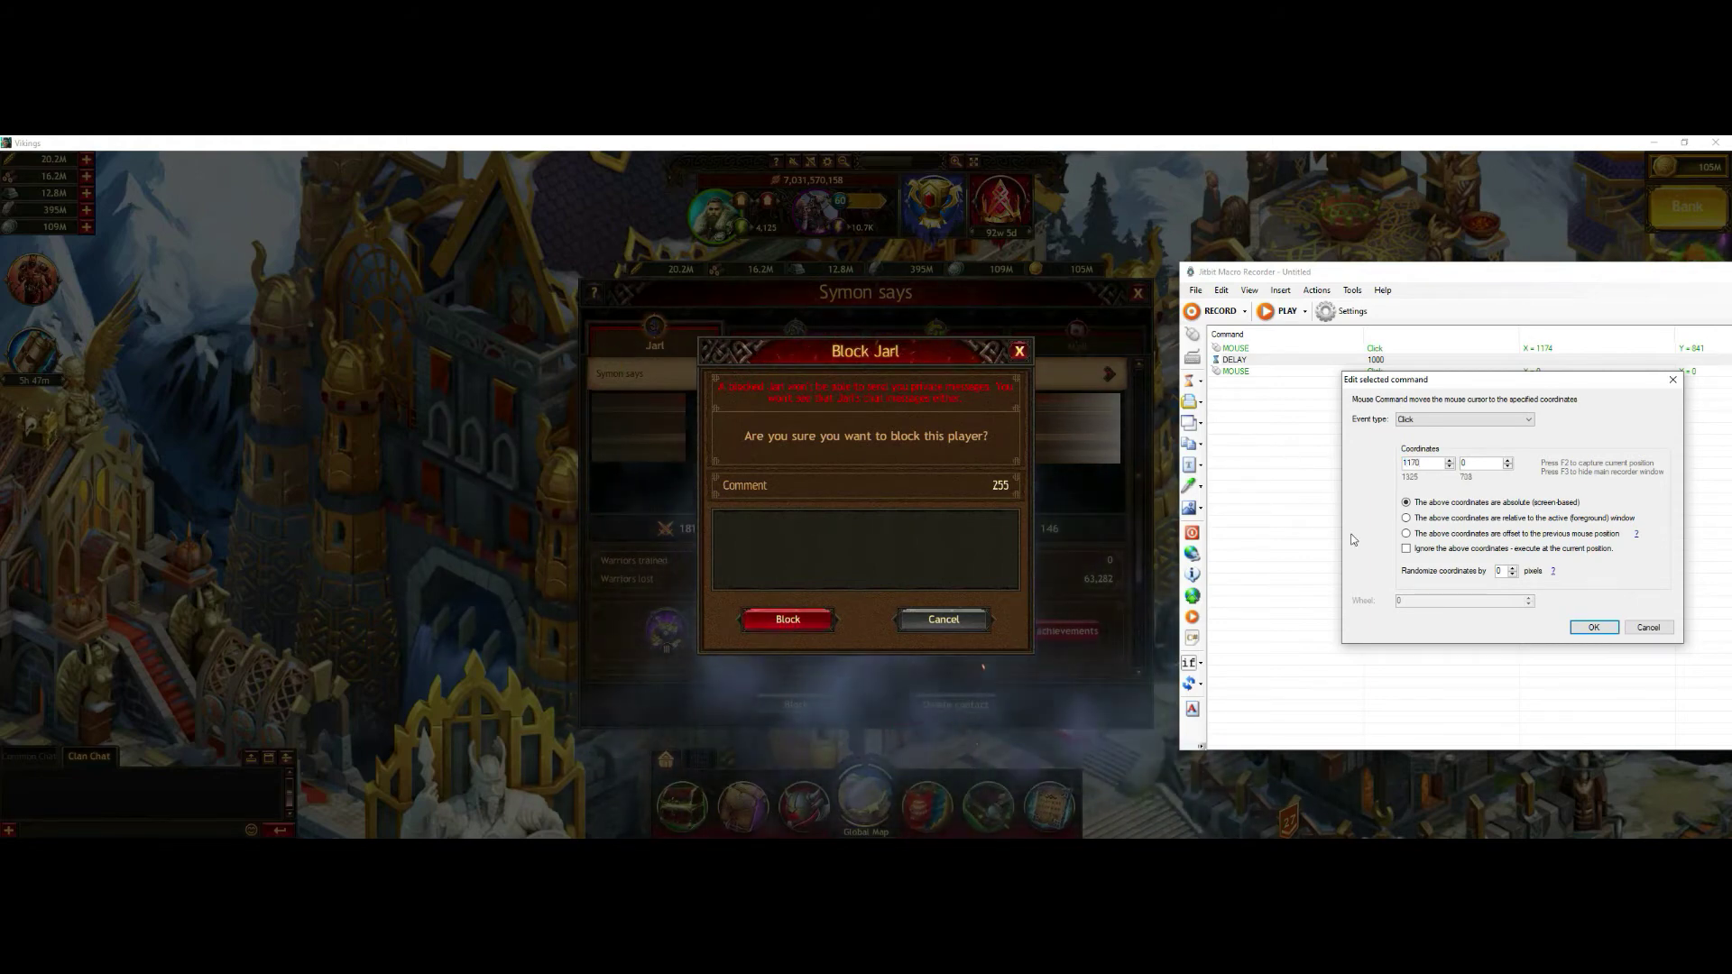
key("Tab")
type("113")
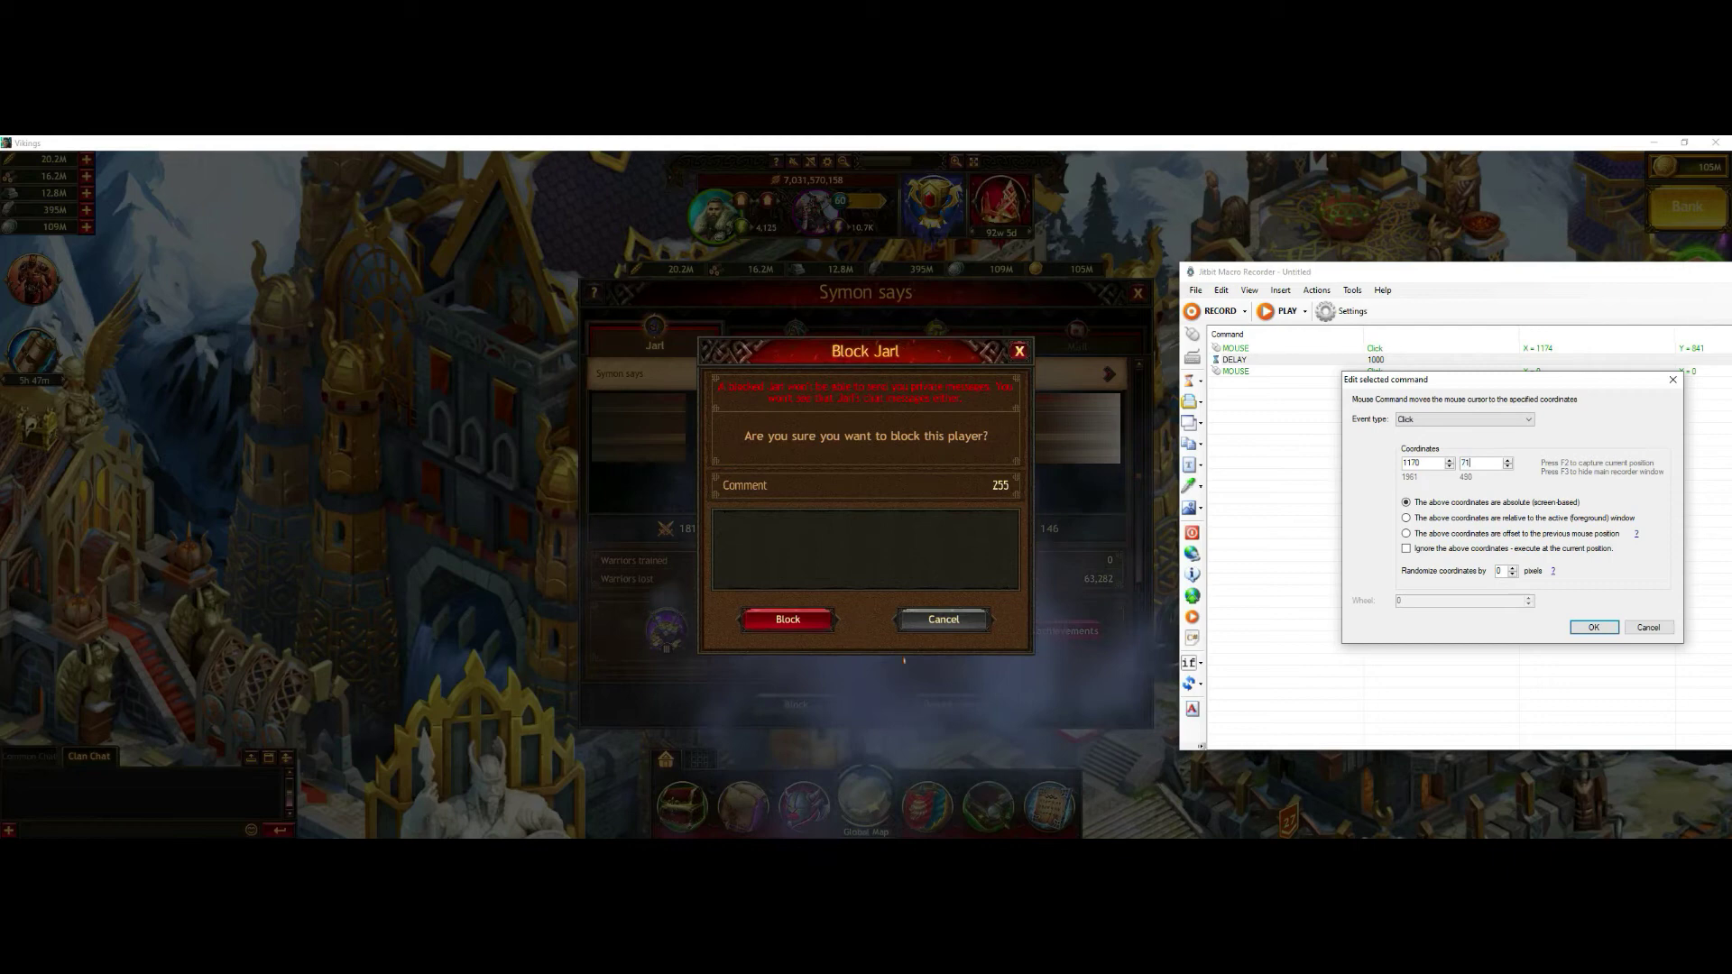
left_click(1593, 627)
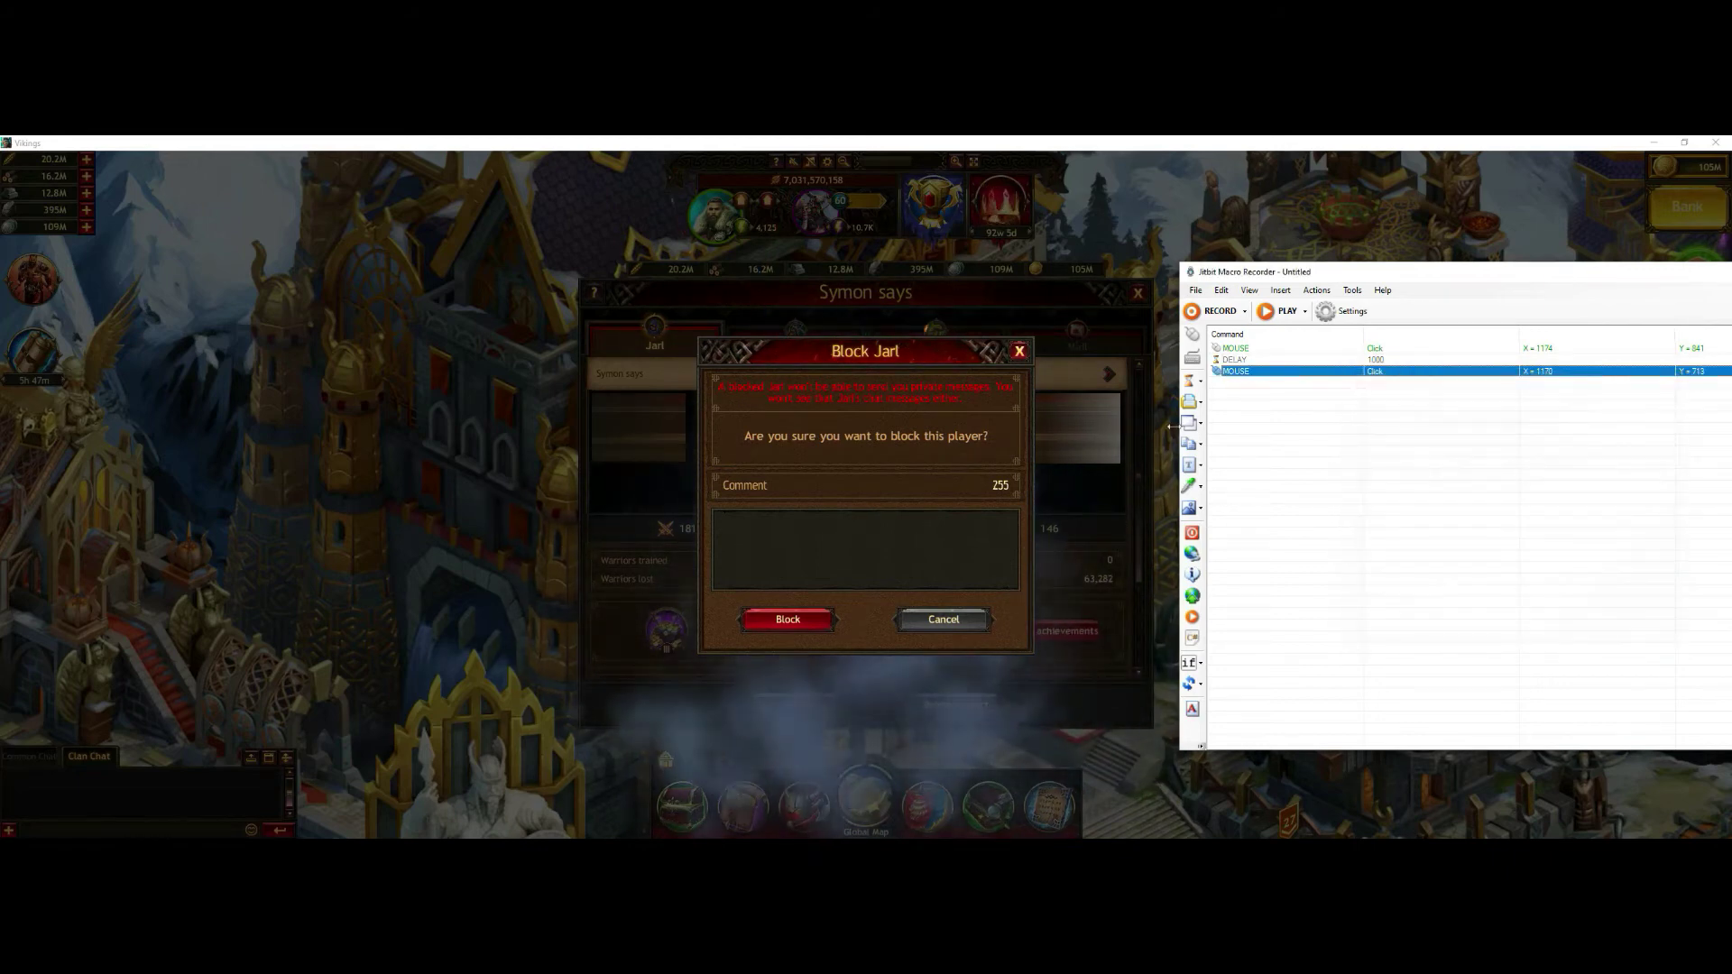
left_click(1200, 381)
left_click(1263, 379)
type("1000")
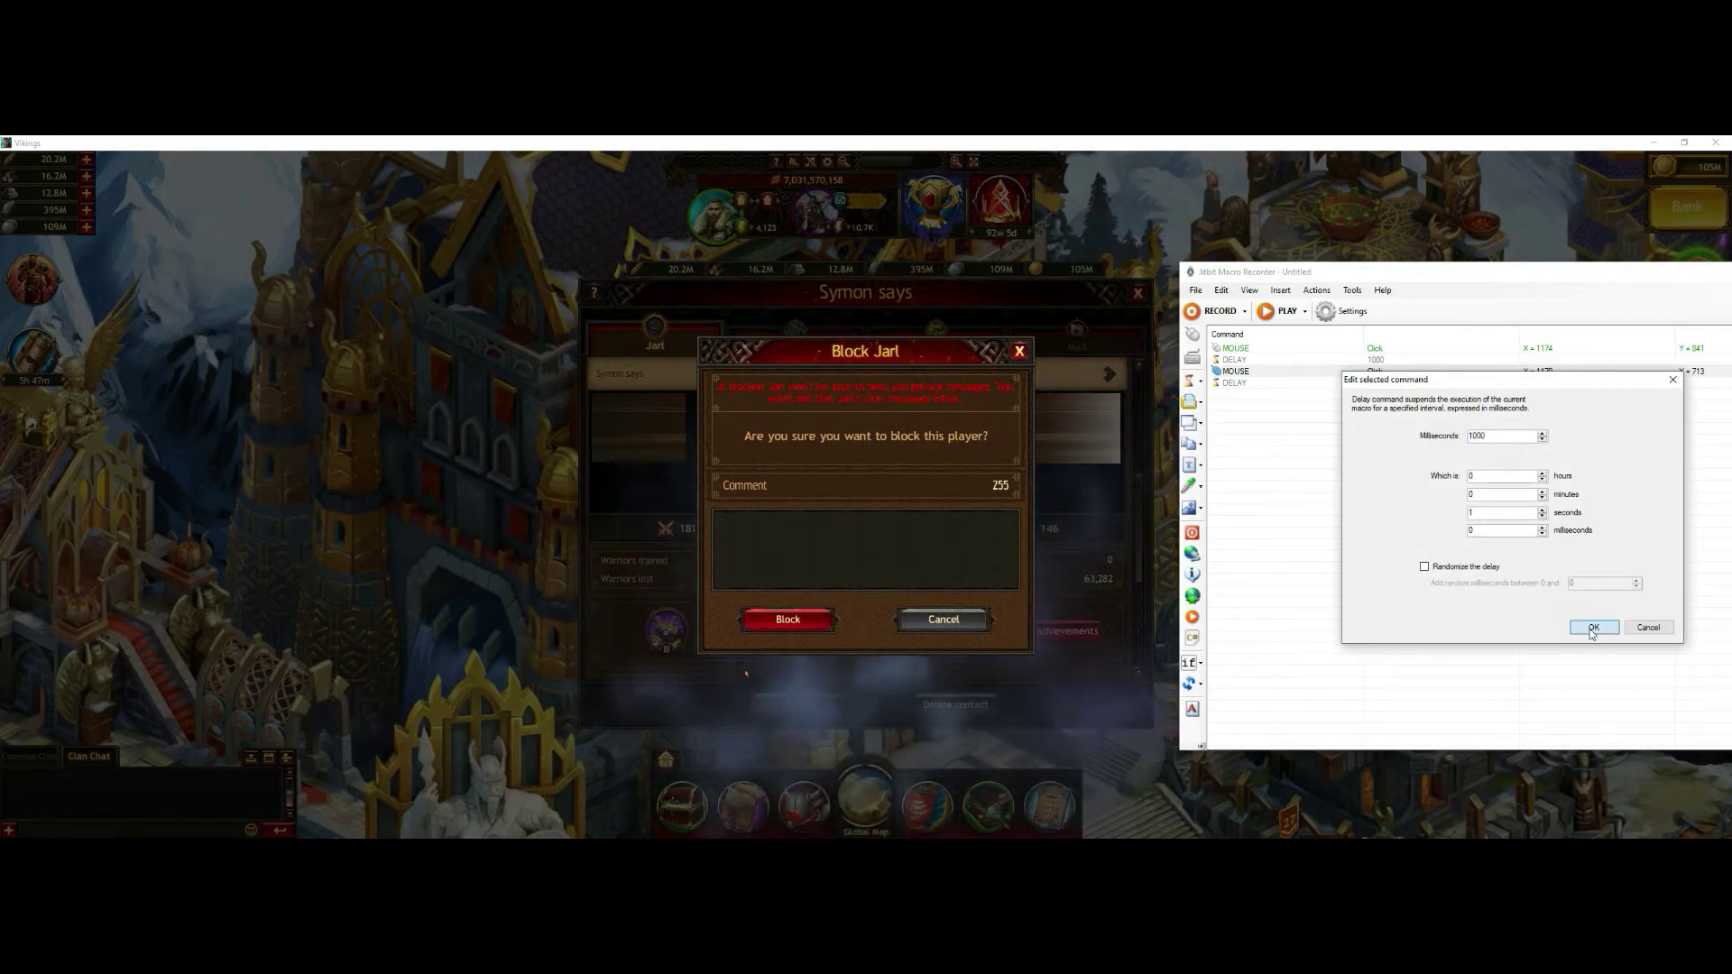
left_click(1594, 627)
Paste a copy of the first click and its delay at the end of the macro.
left_click(1264, 348)
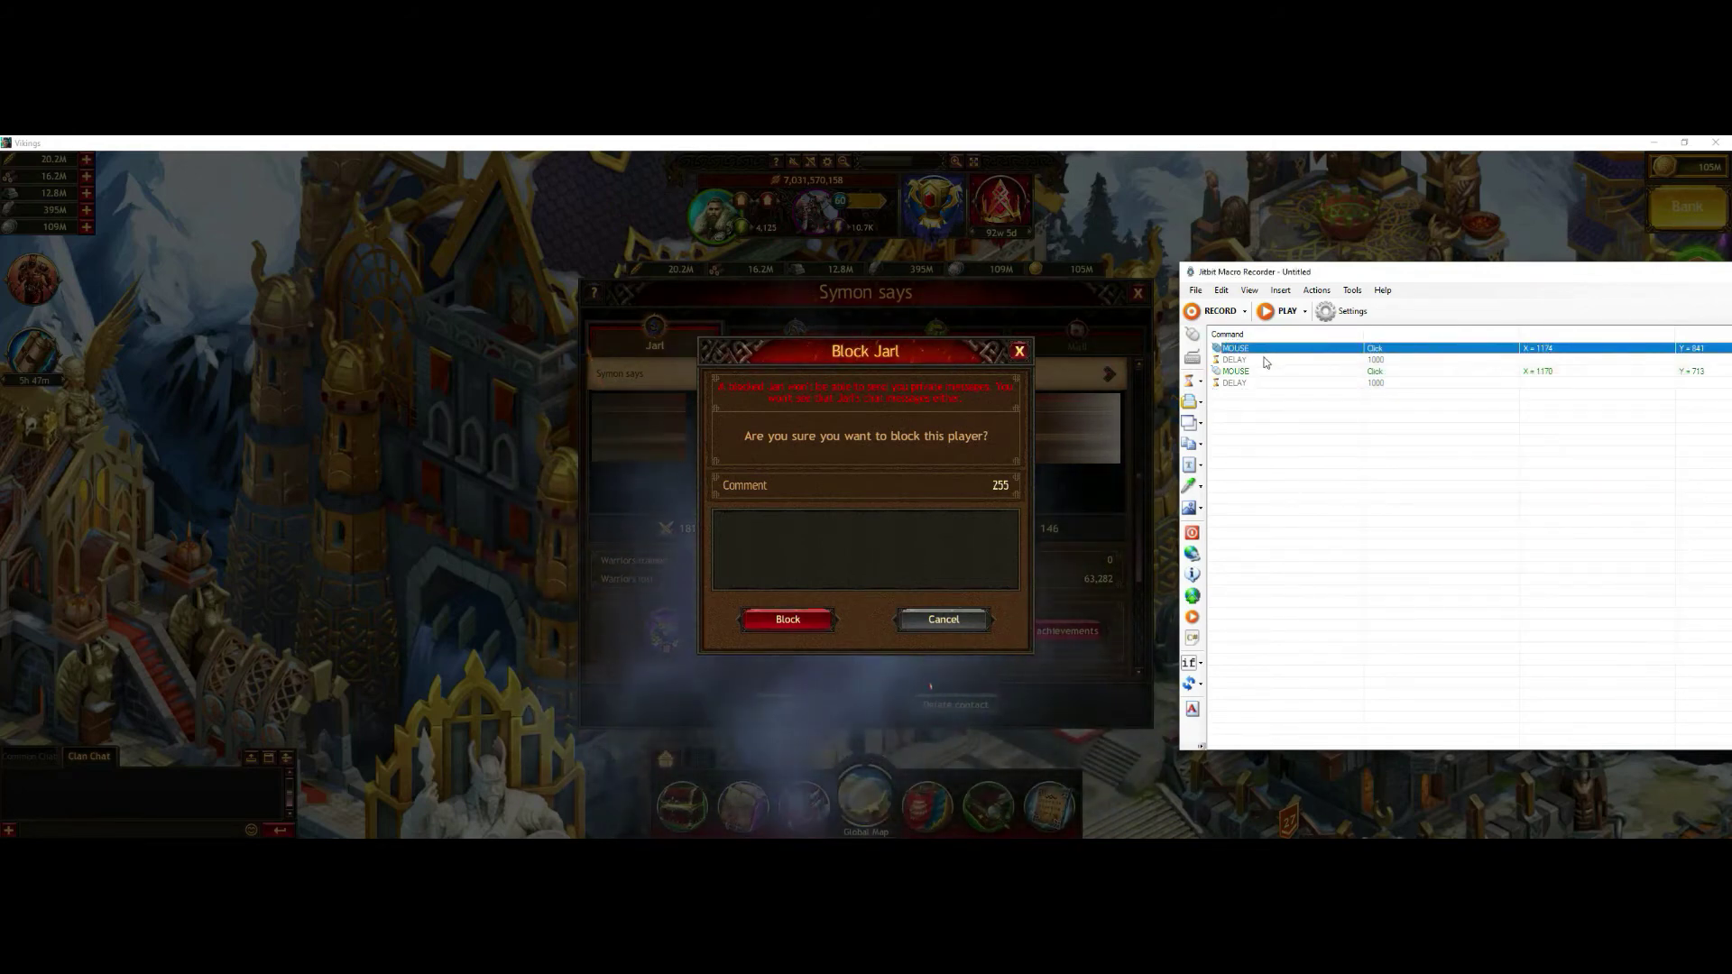
left_click(1265, 360, "shift")
left_click(1254, 383)
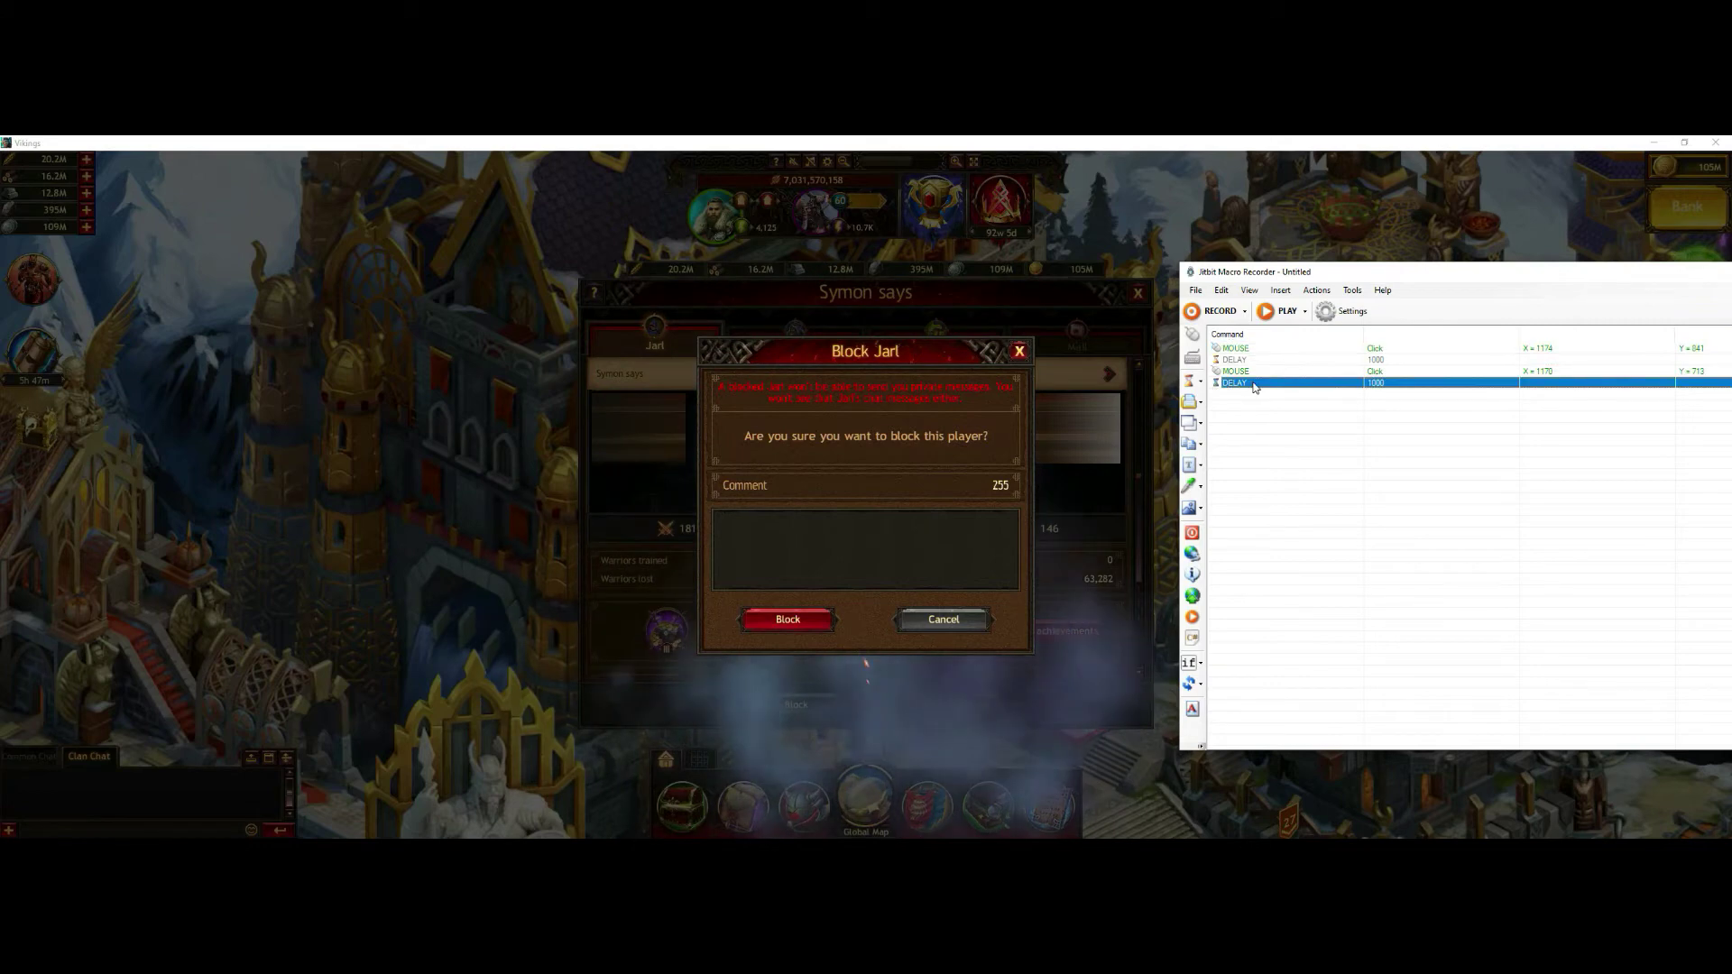
key("ctrl+v")
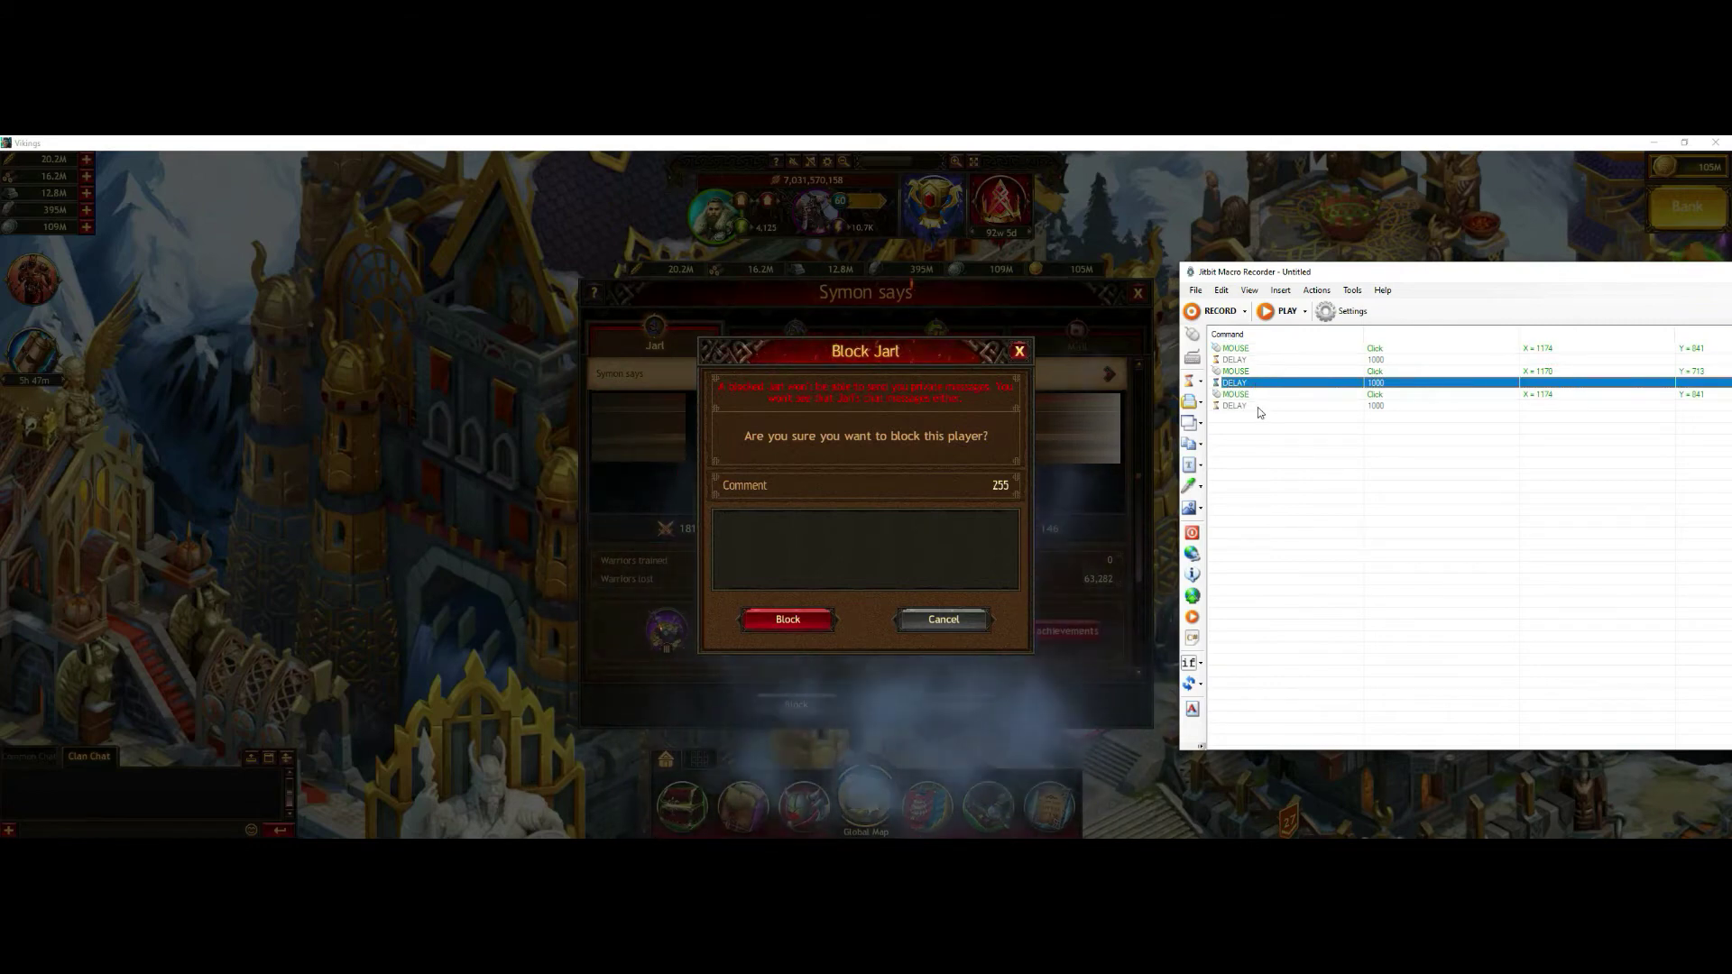
Bring up the game's unblock confirmation, then add a mouse click at X=1170, Y=675 after the last delay.
left_click(783, 622)
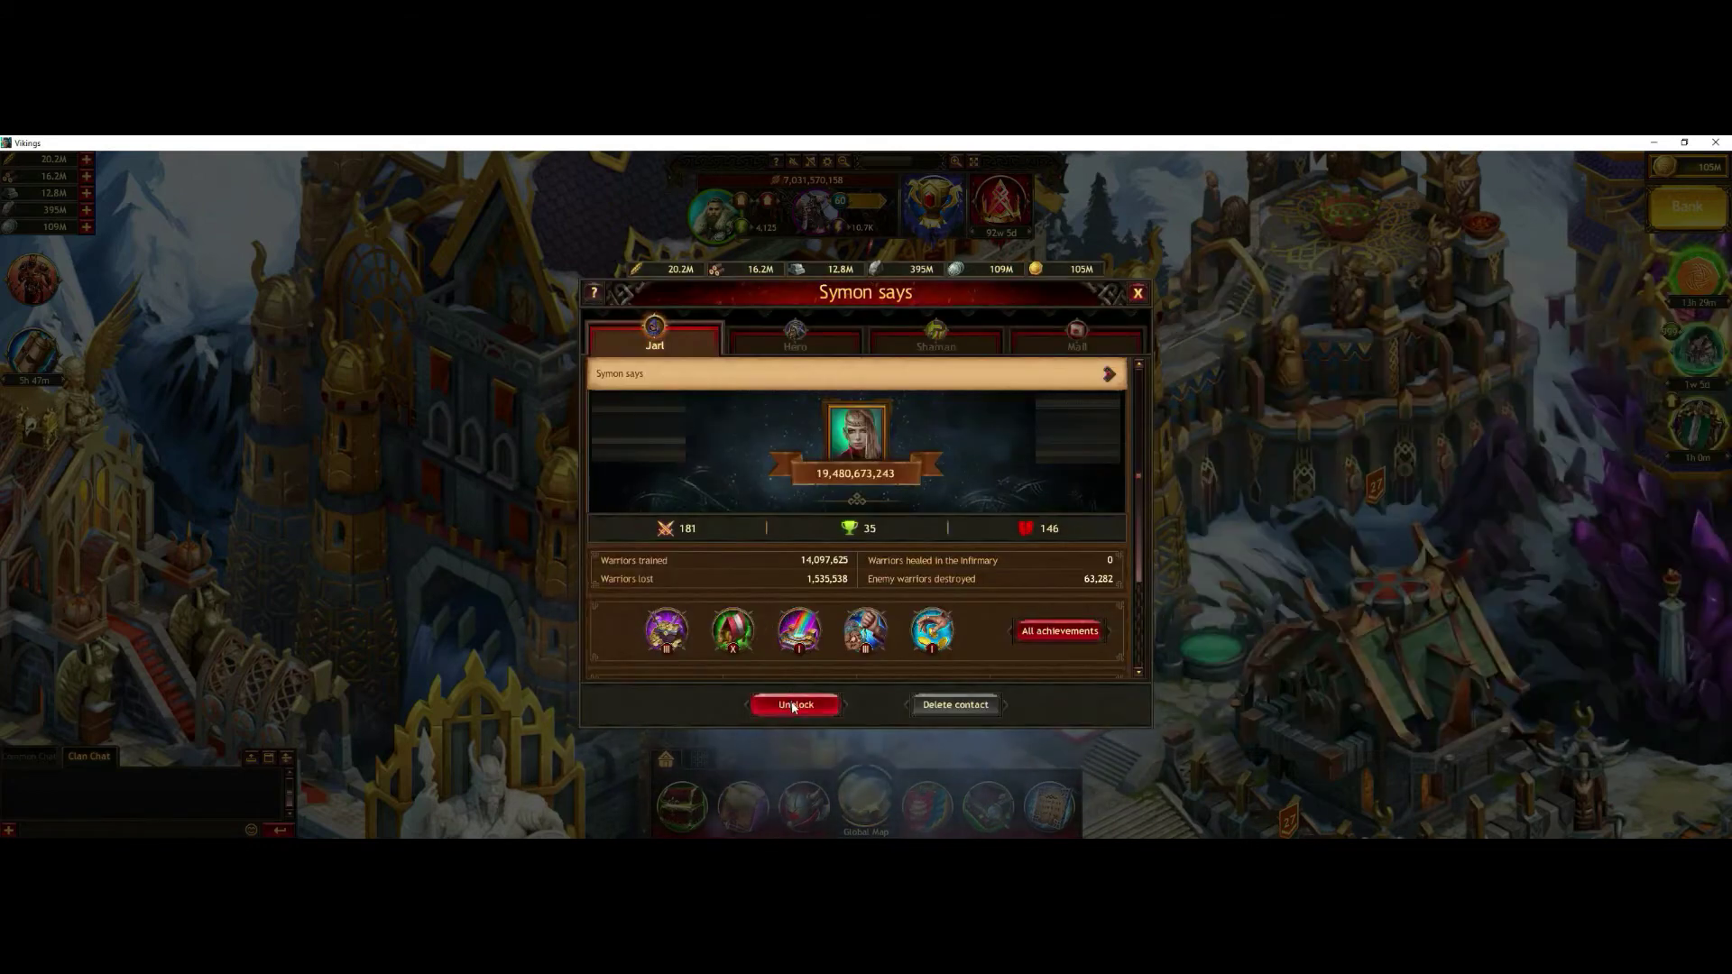
left_click(794, 705)
key("alt+Tab")
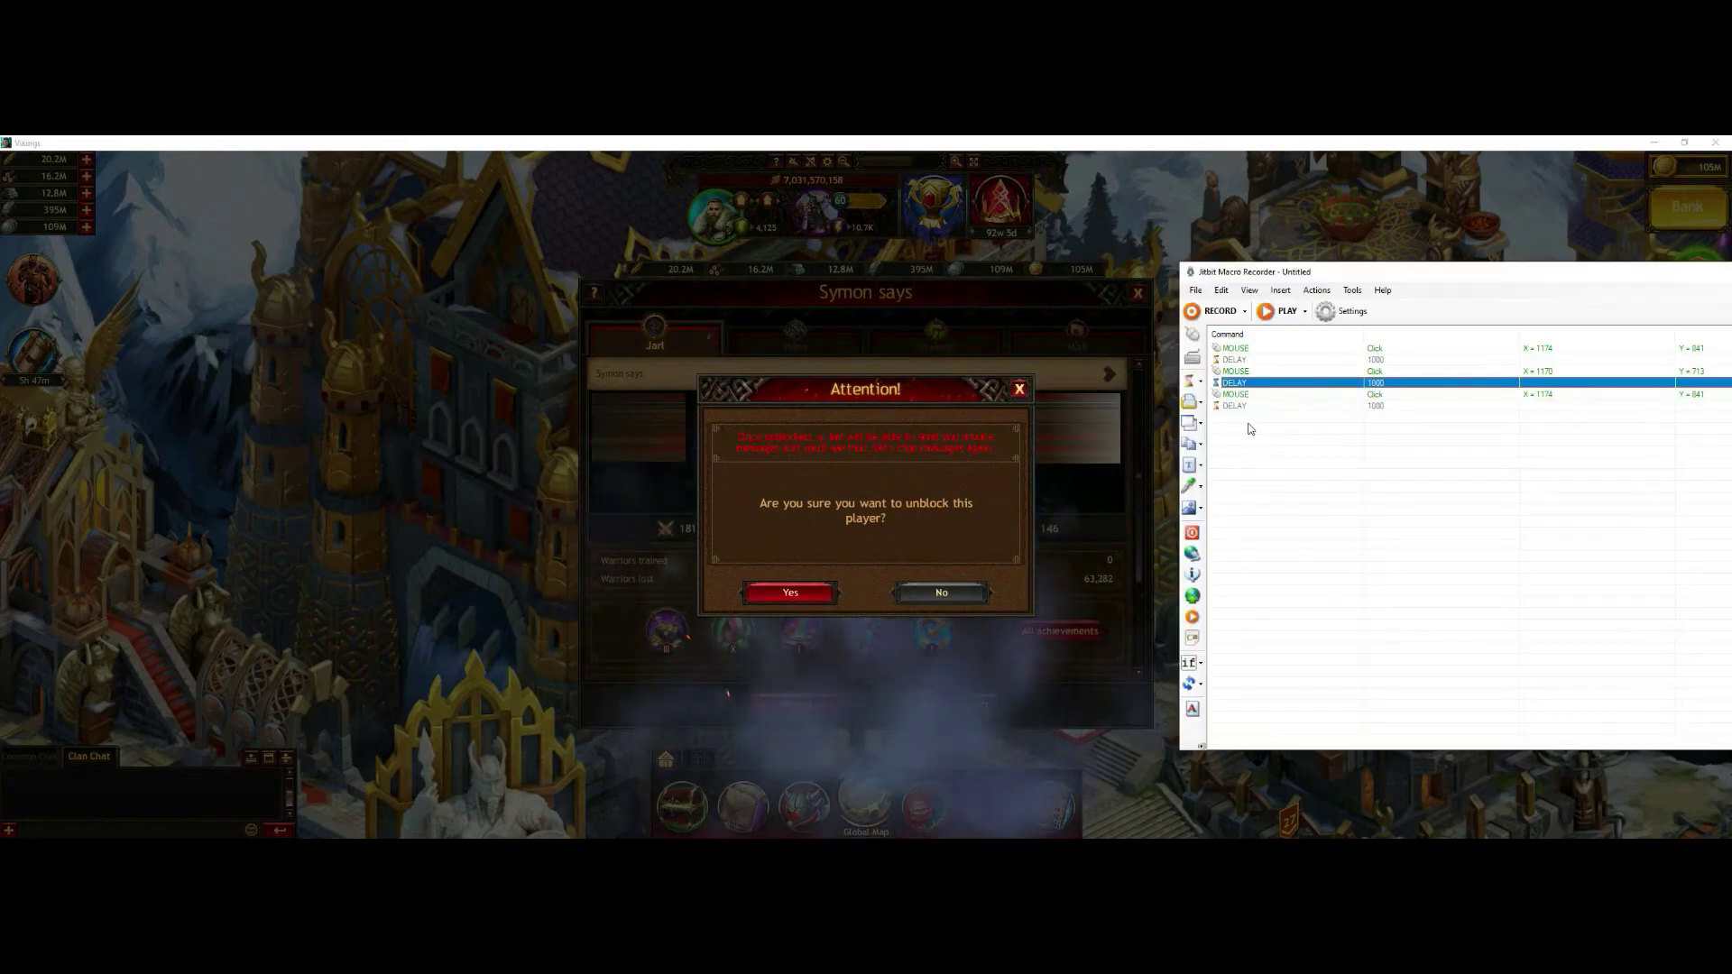
left_click(1252, 407)
left_click(1192, 334)
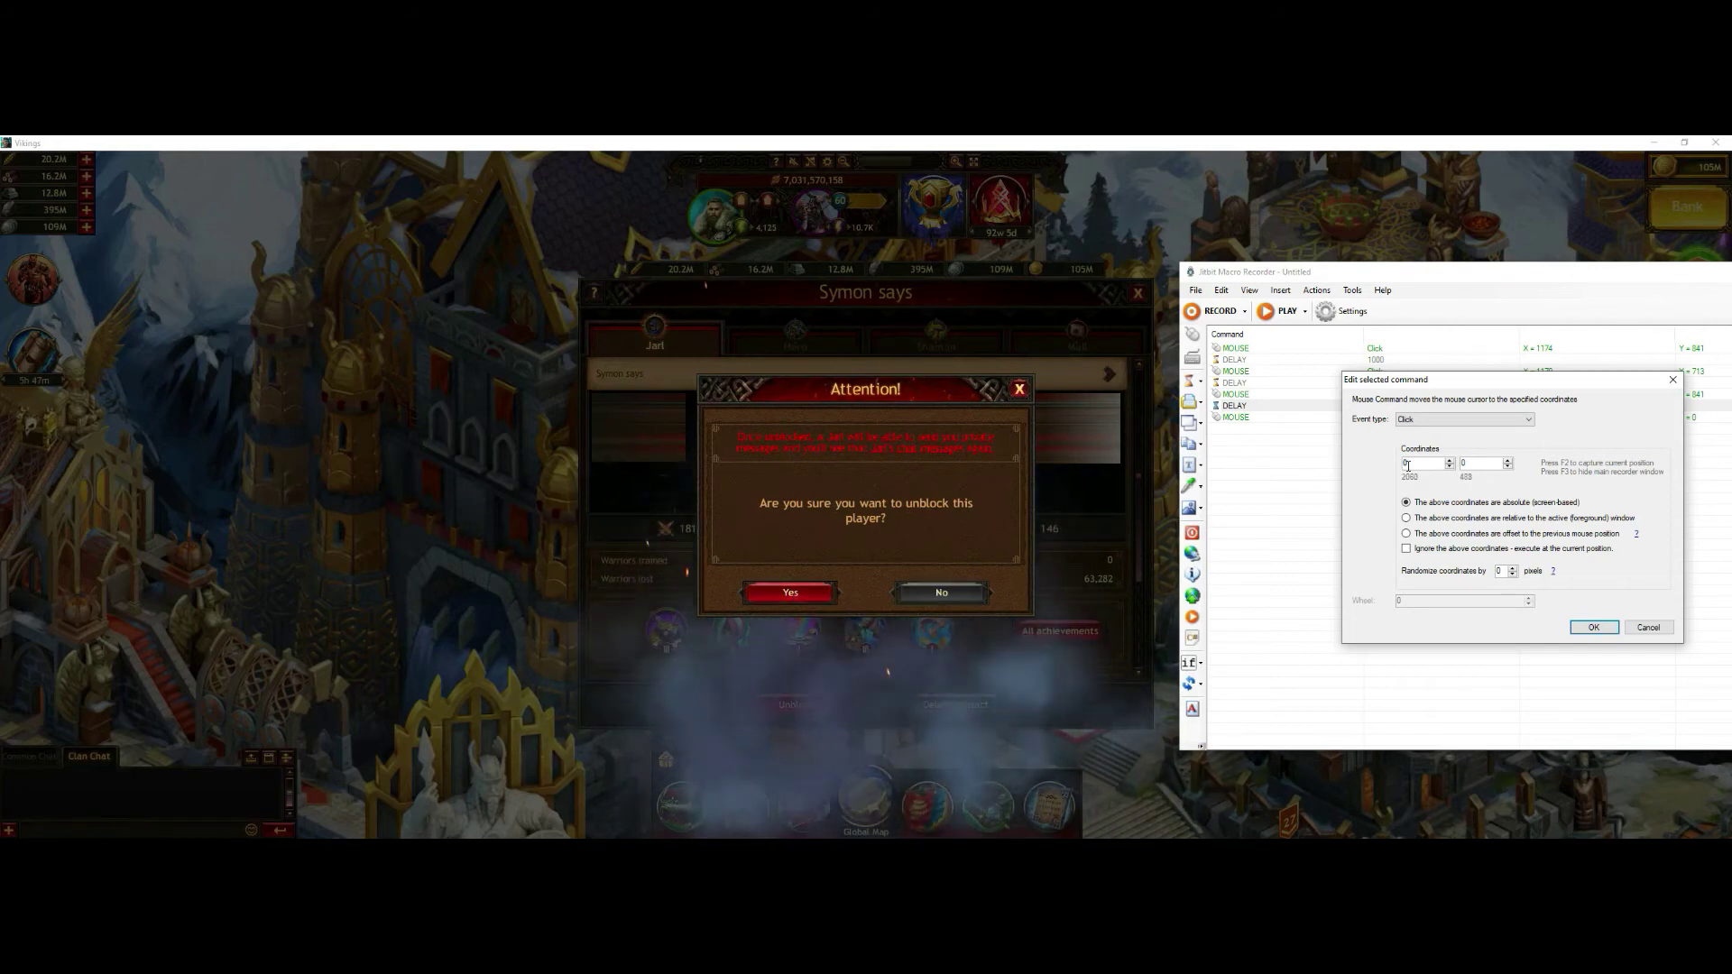
type("1170")
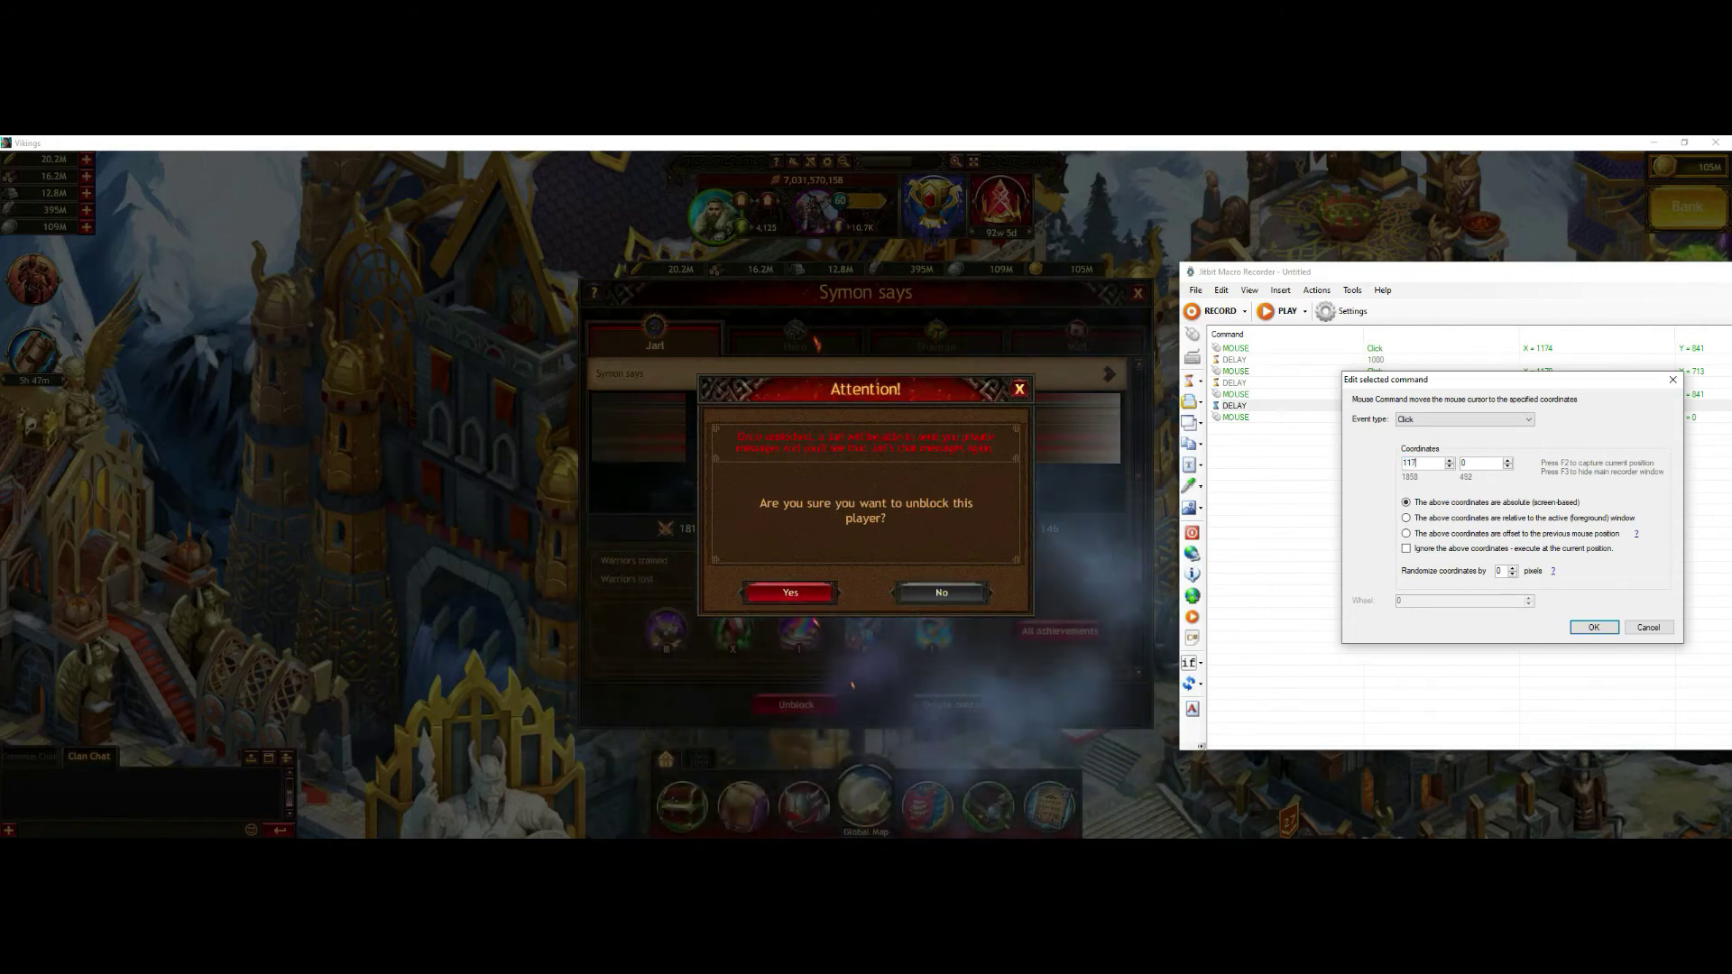
key("Tab")
type("6")
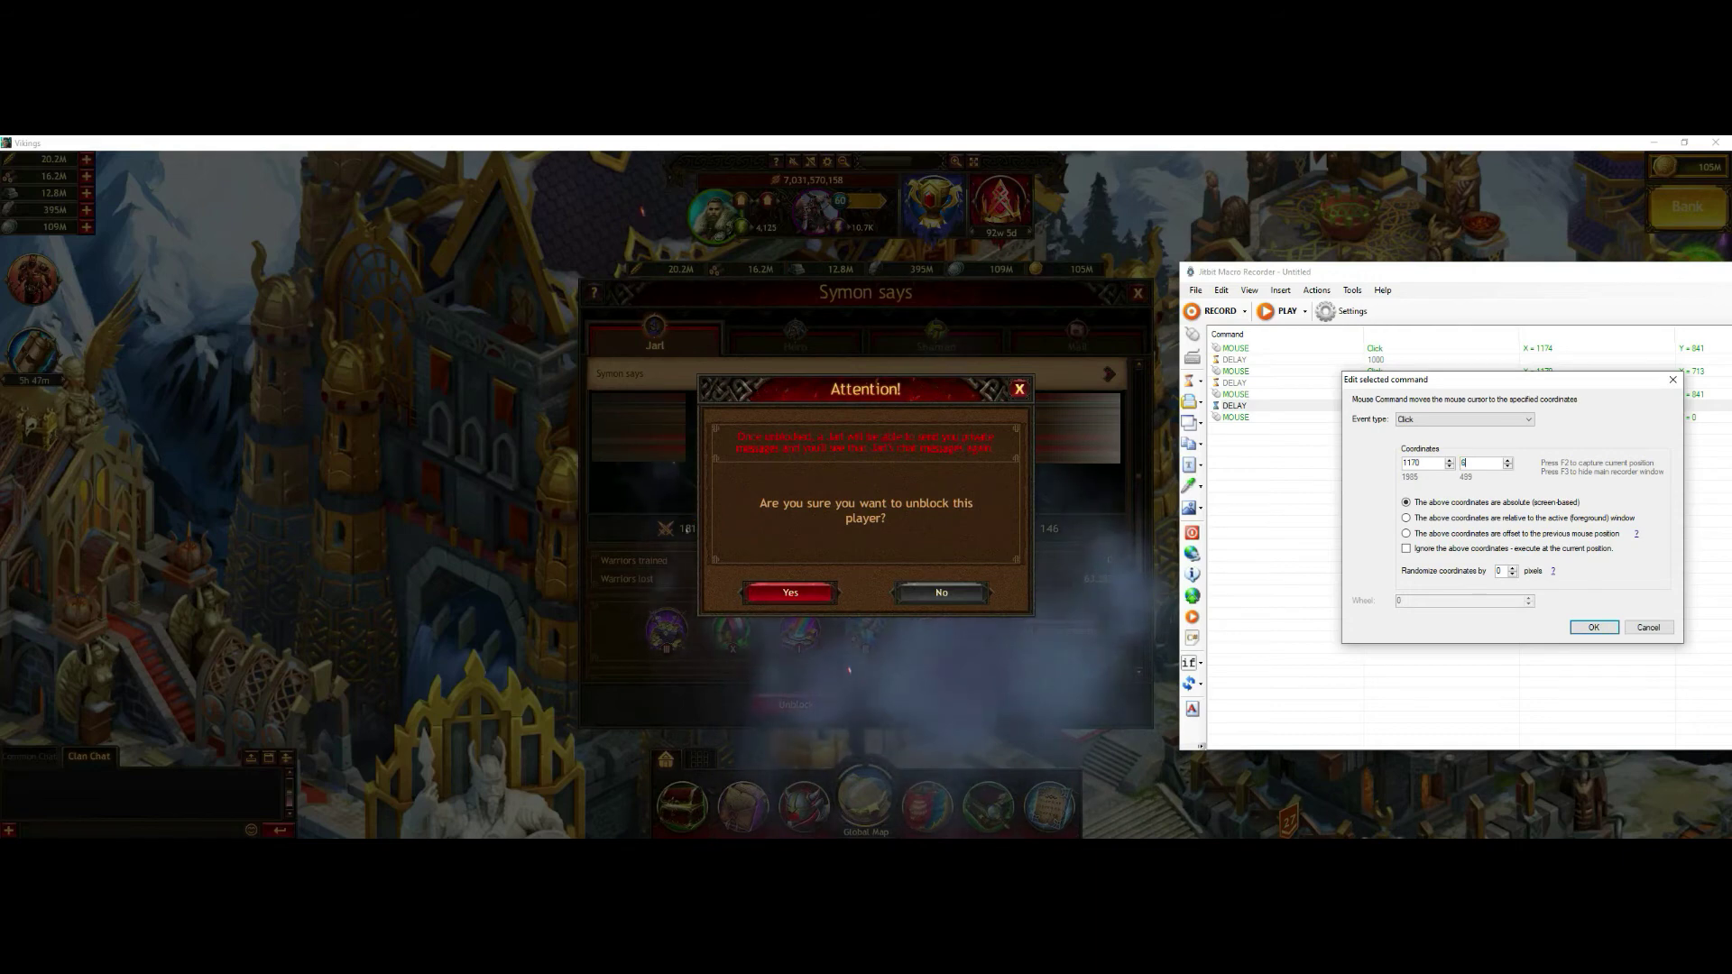
type("75")
key("Return")
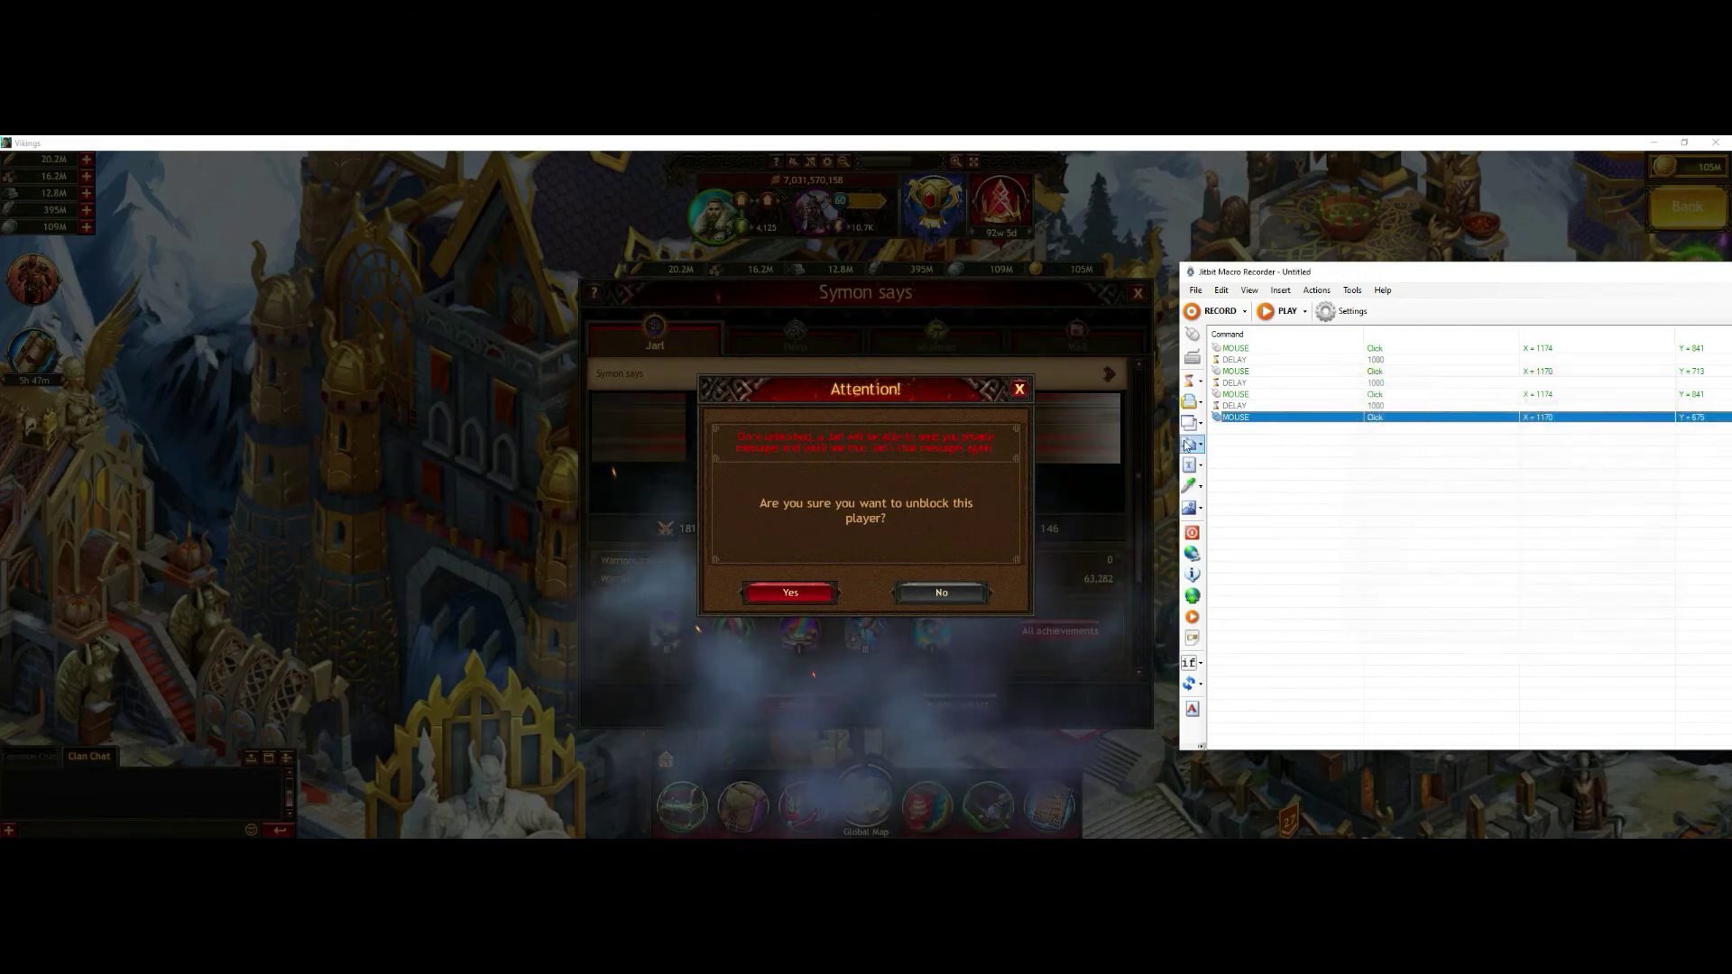
Add a 1000 ms delay after the new click.
left_click(1190, 381)
left_click(1243, 377)
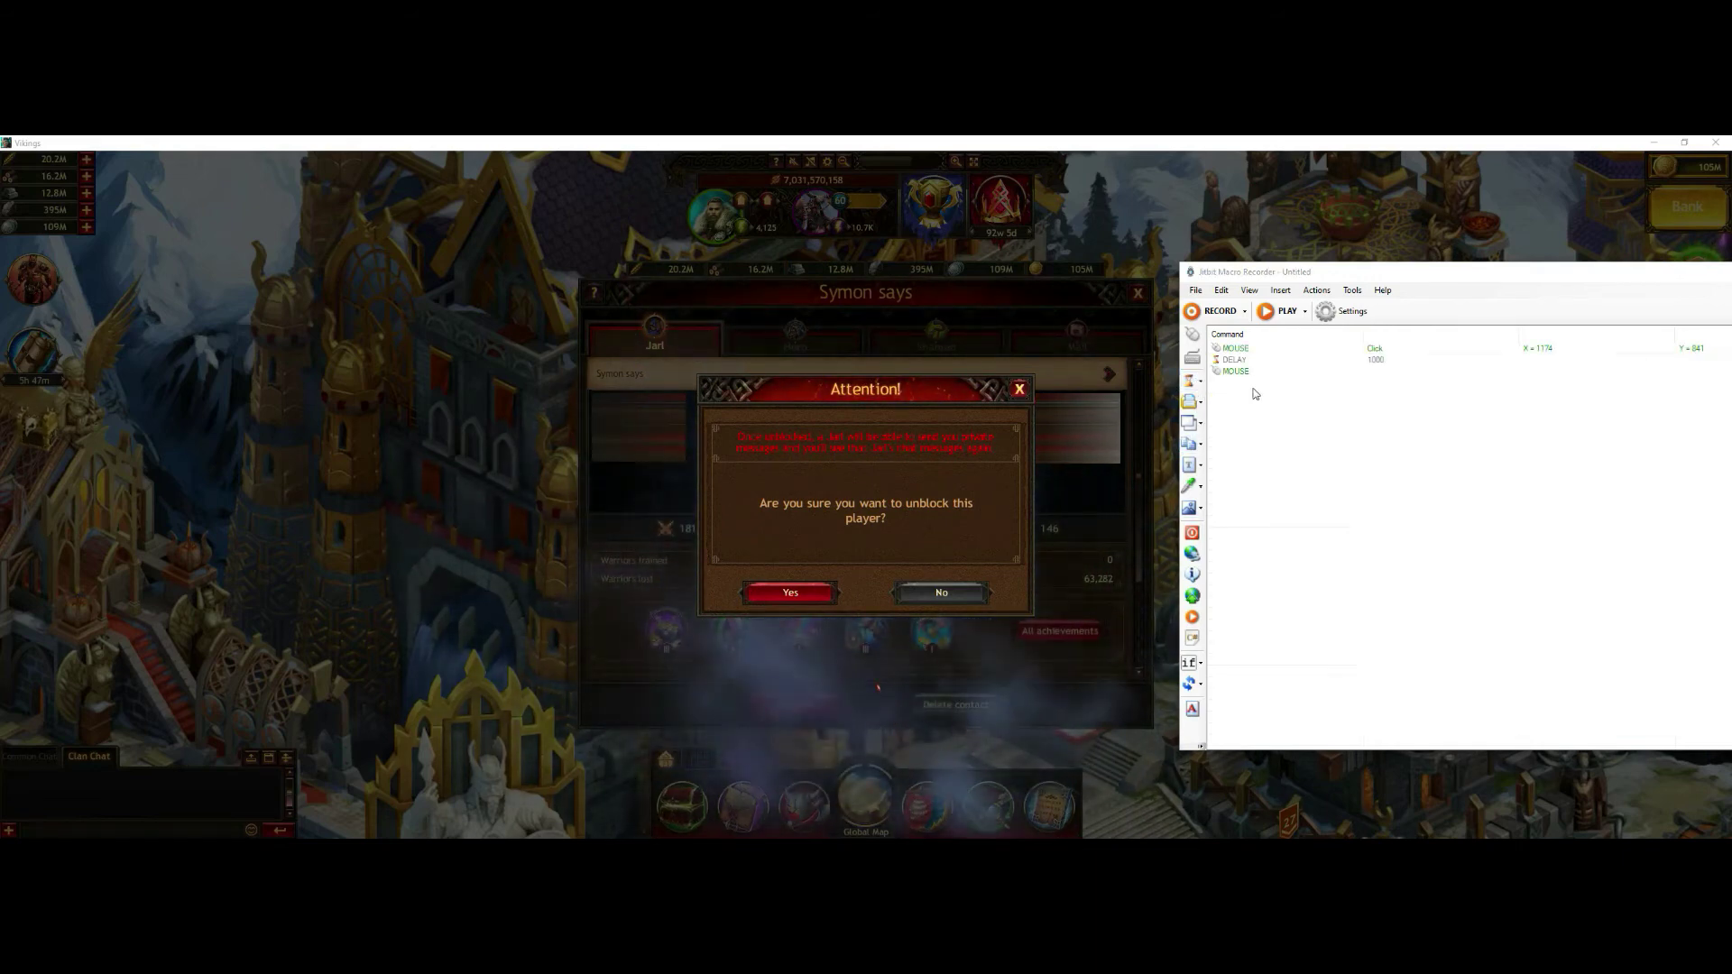
type("1000")
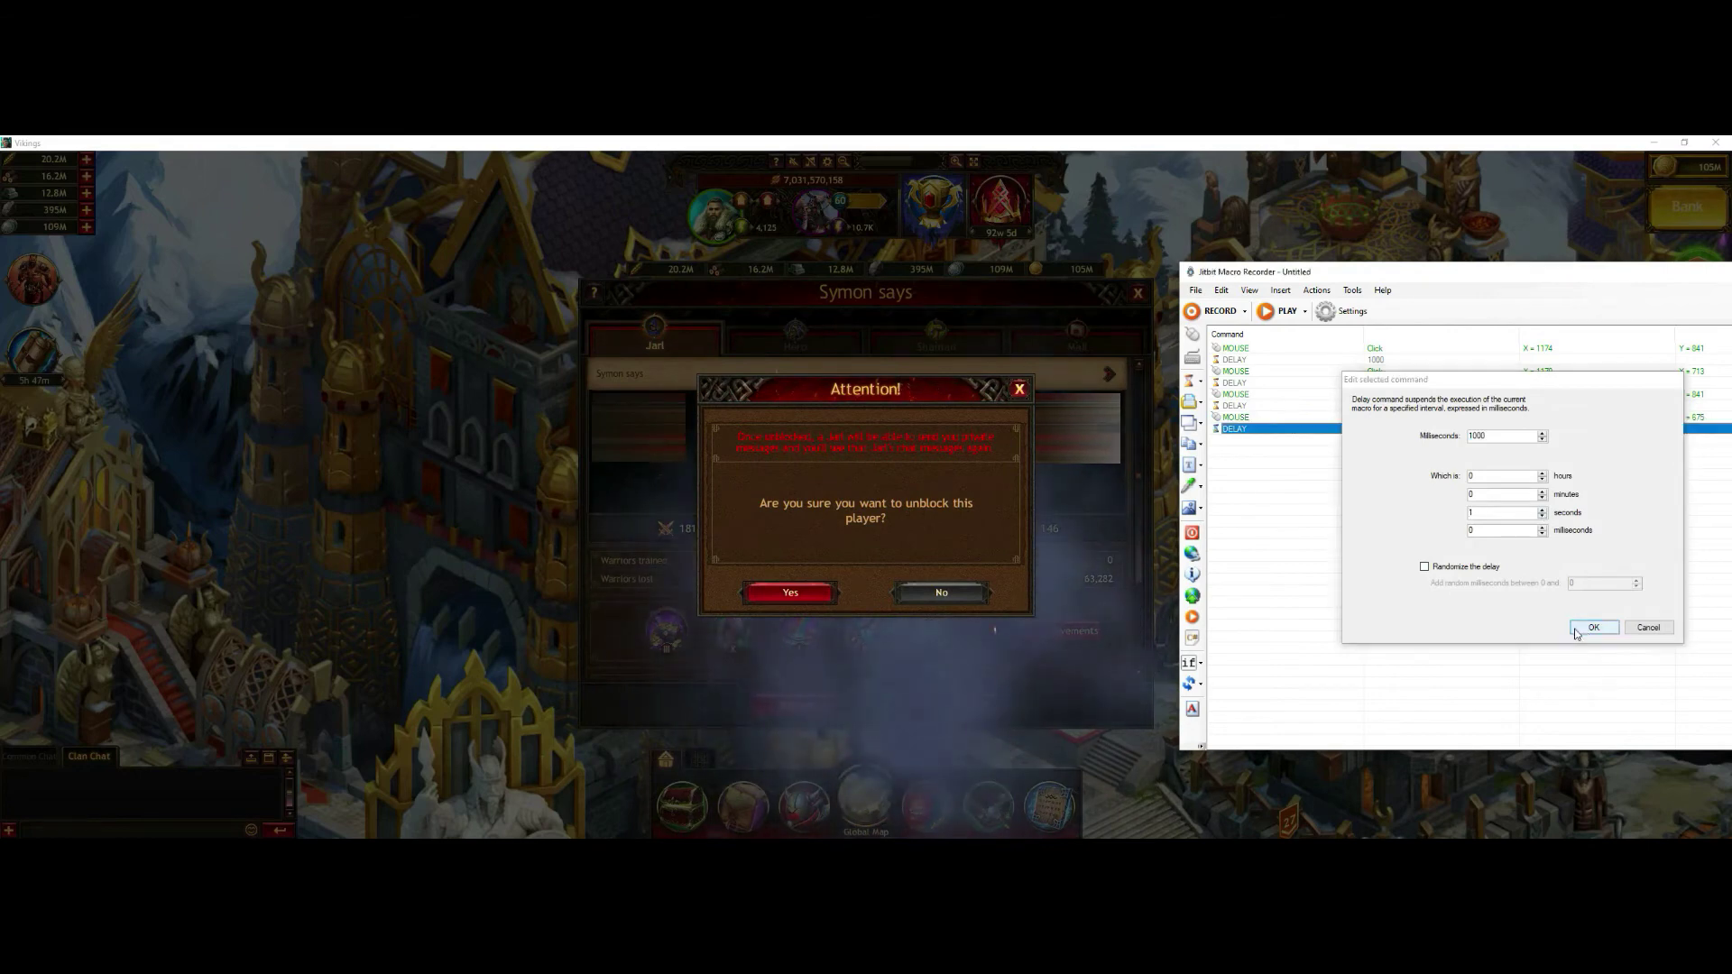
left_click(1593, 627)
Close the game's unblock confirmation and play the macro as a test run.
left_click(812, 592)
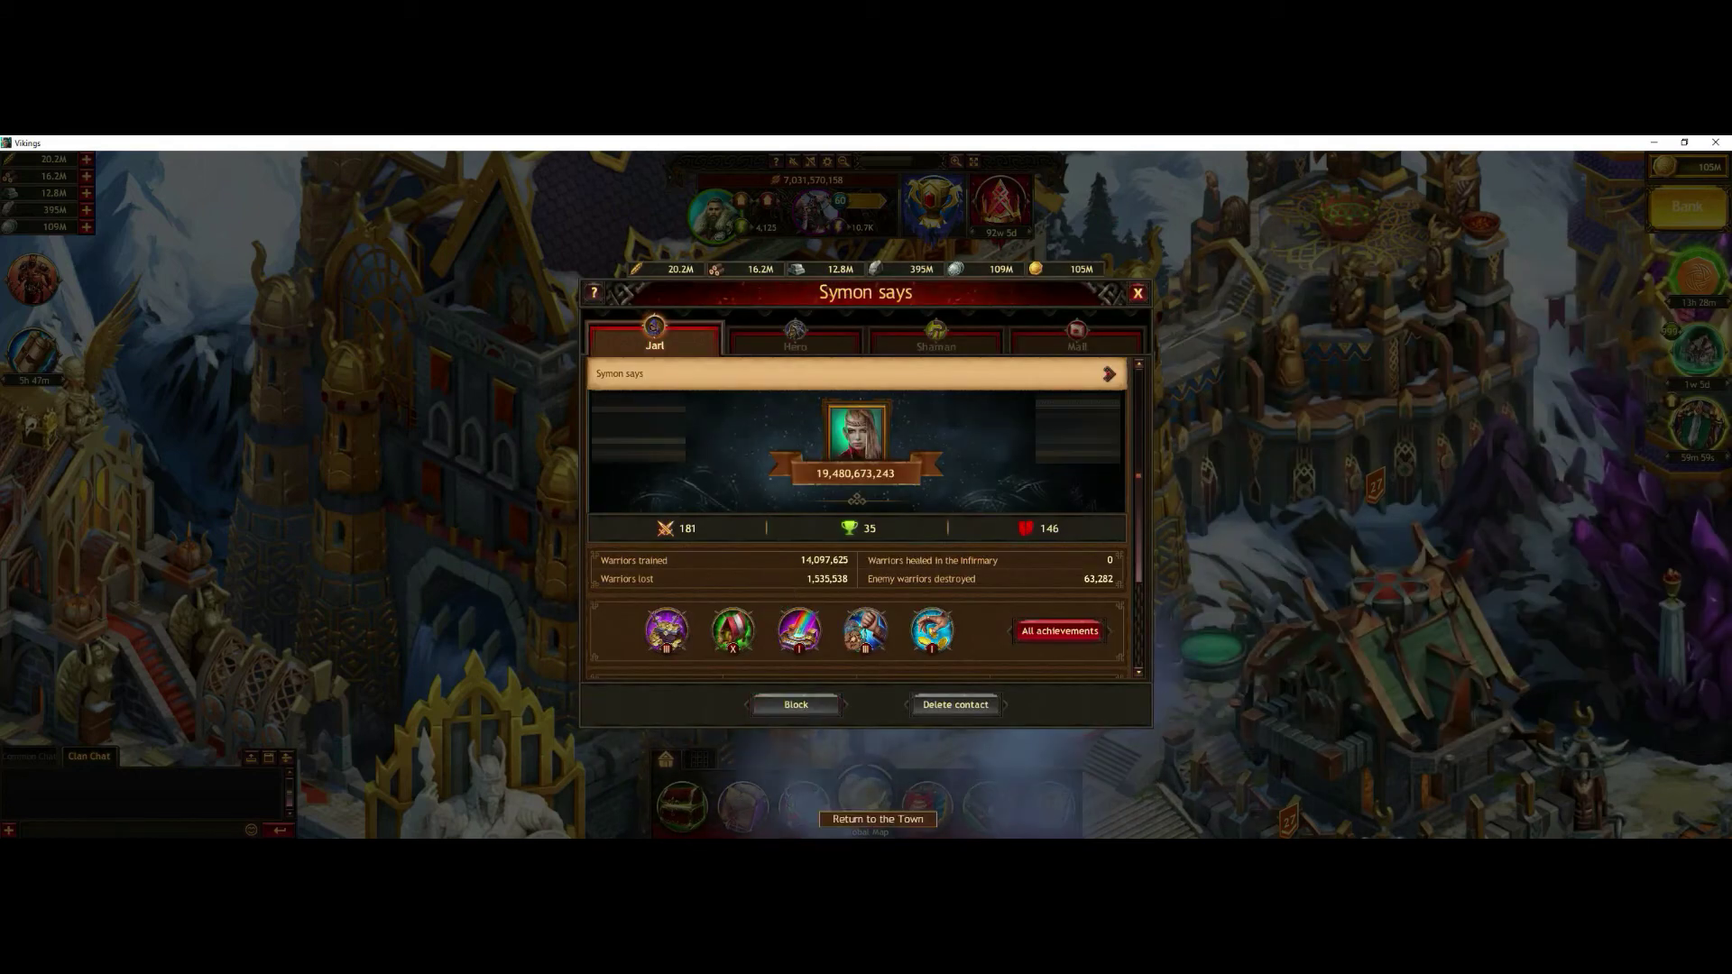
key("alt+Tab")
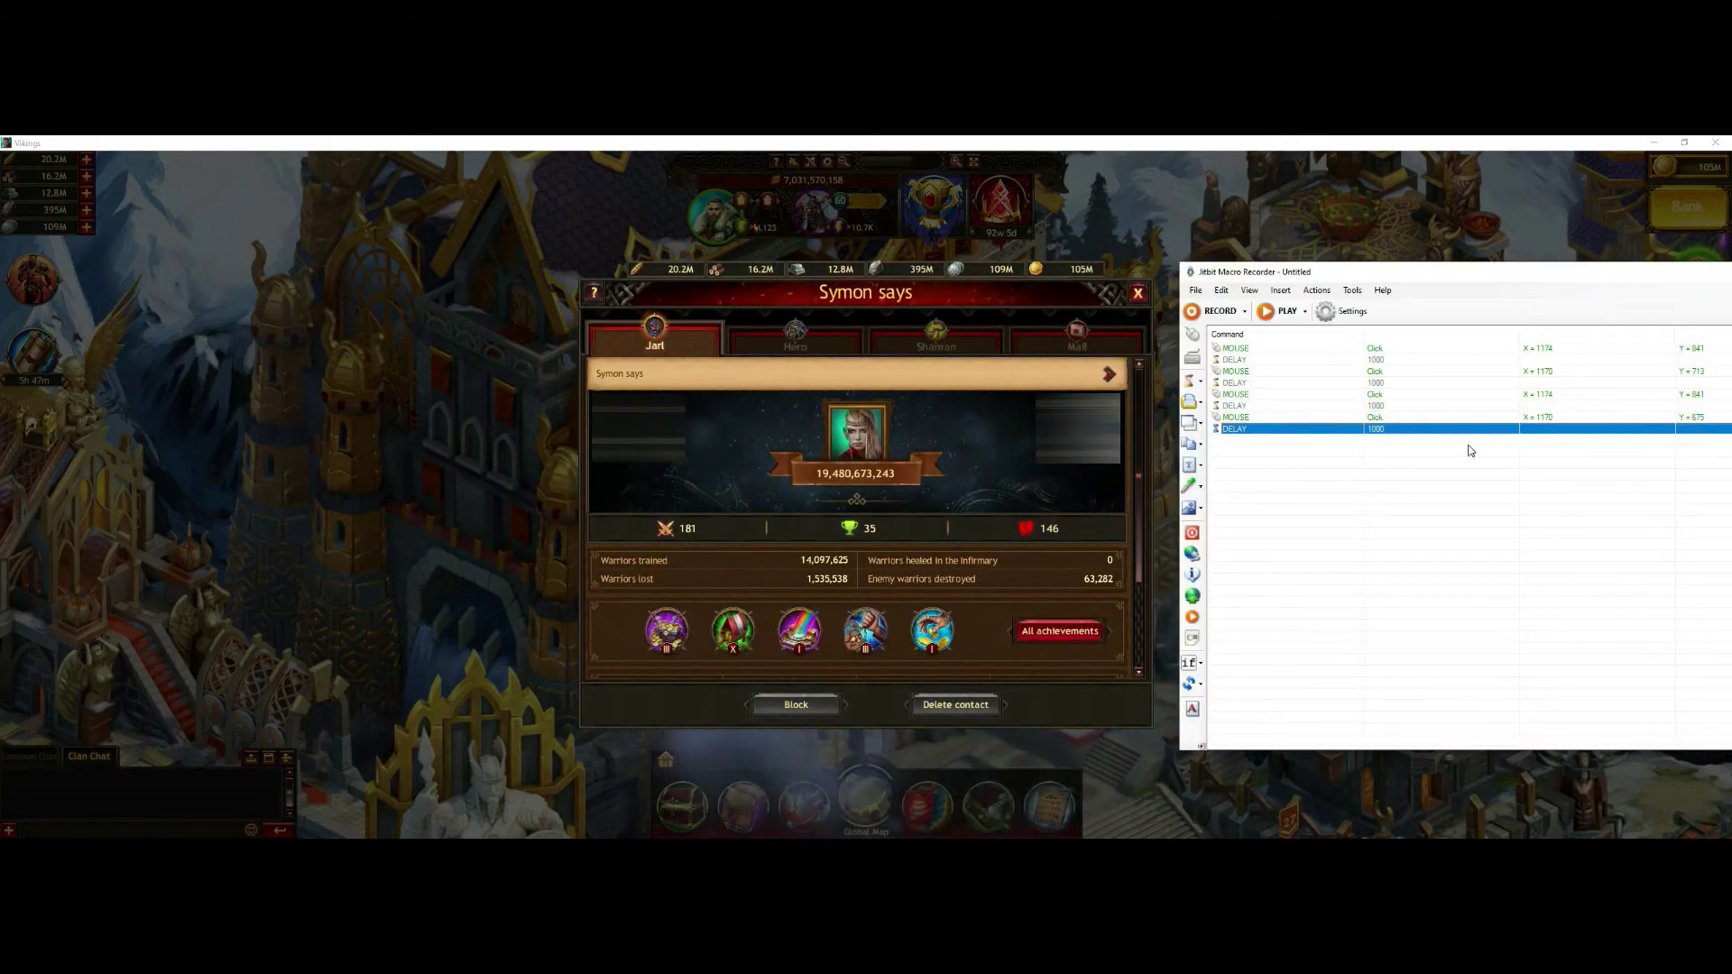
left_click(1277, 312)
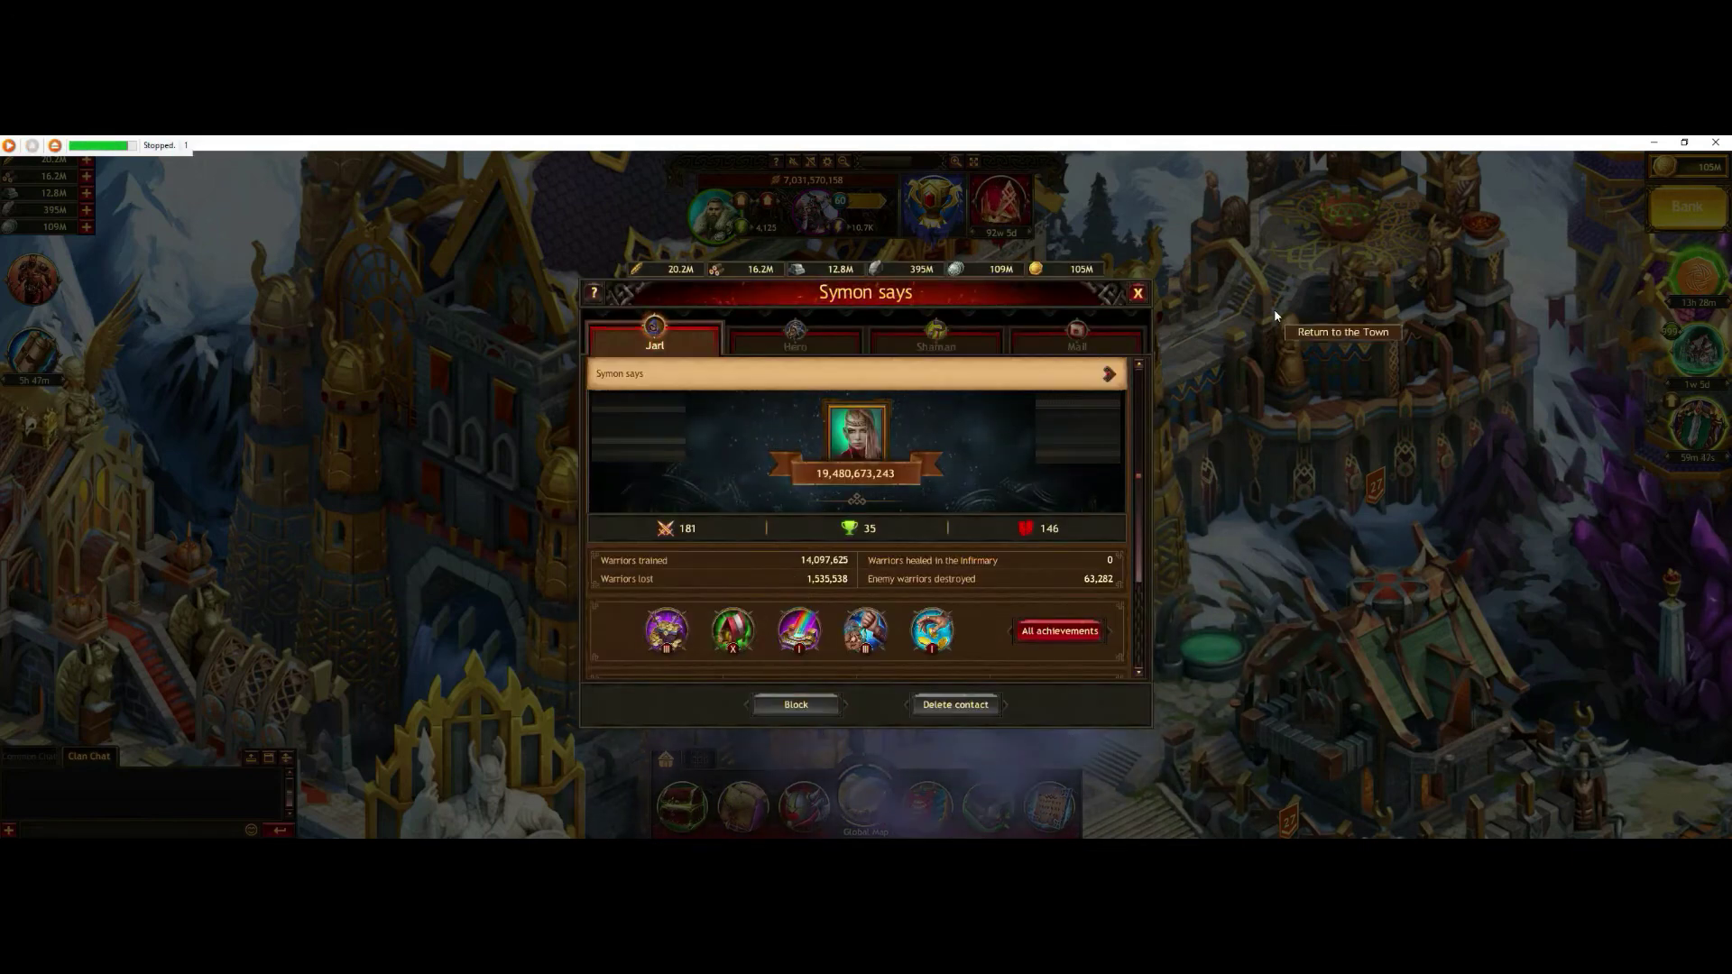
Add a REPEAT 3 times command and move it to the top of the macro.
left_click(55, 146)
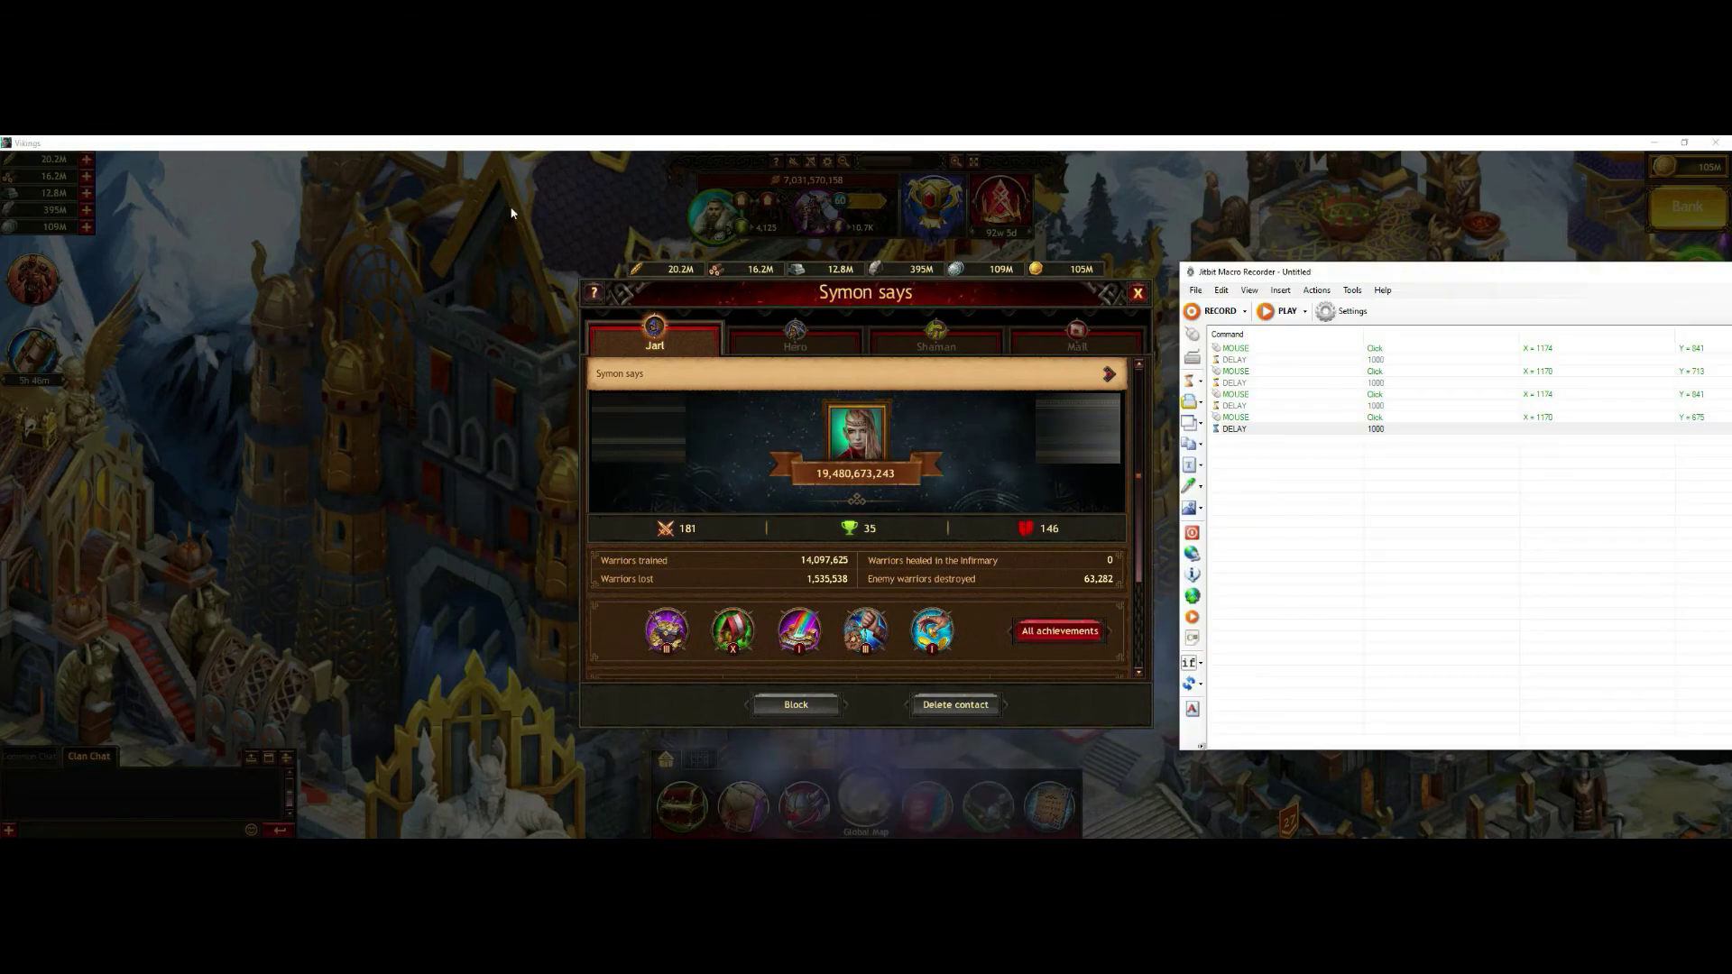
left_click(1305, 350)
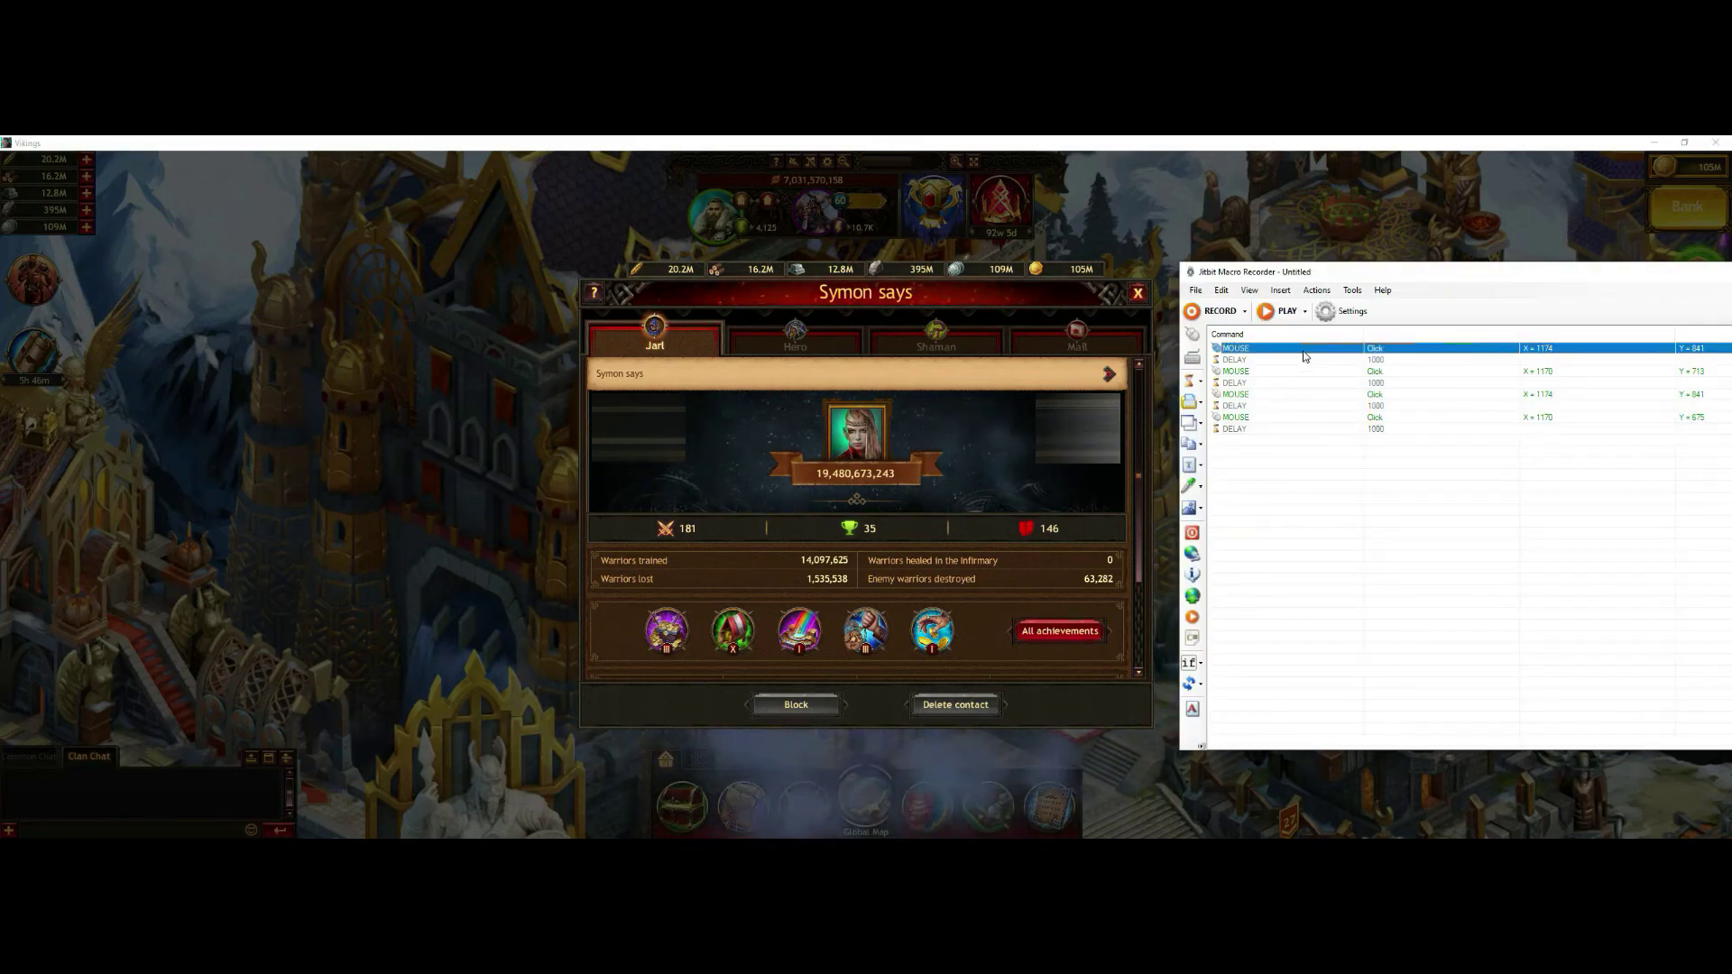
left_click(1203, 689)
left_click(1263, 687)
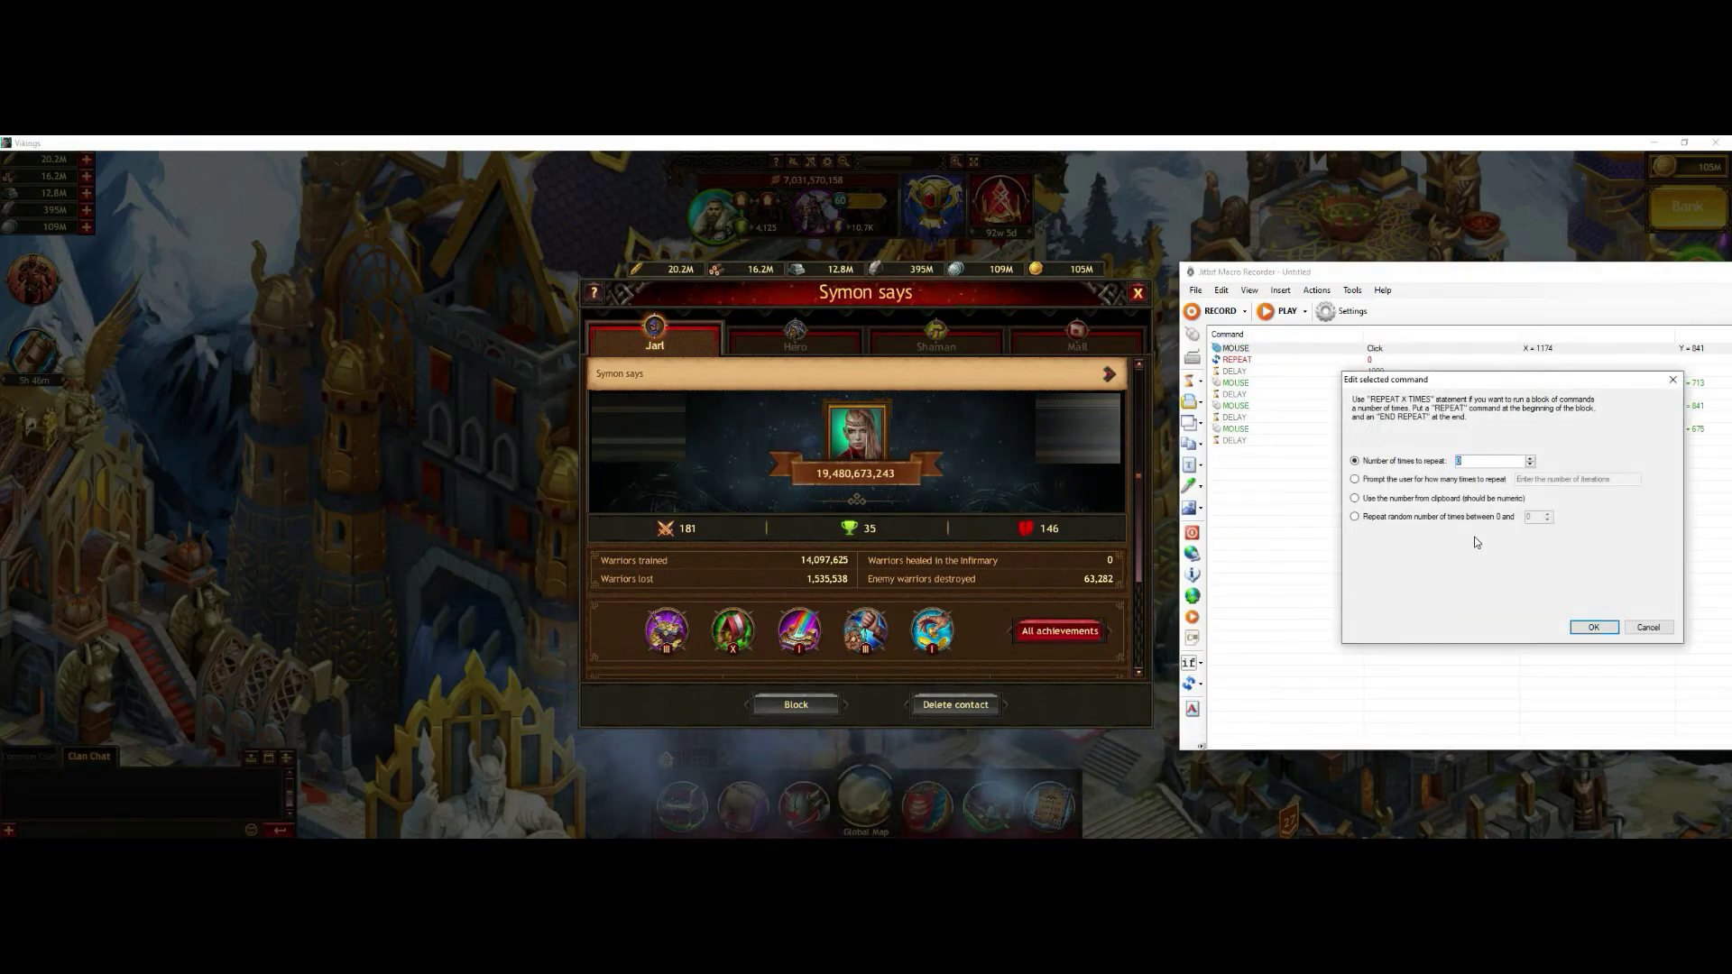
type("3")
left_click(1594, 627)
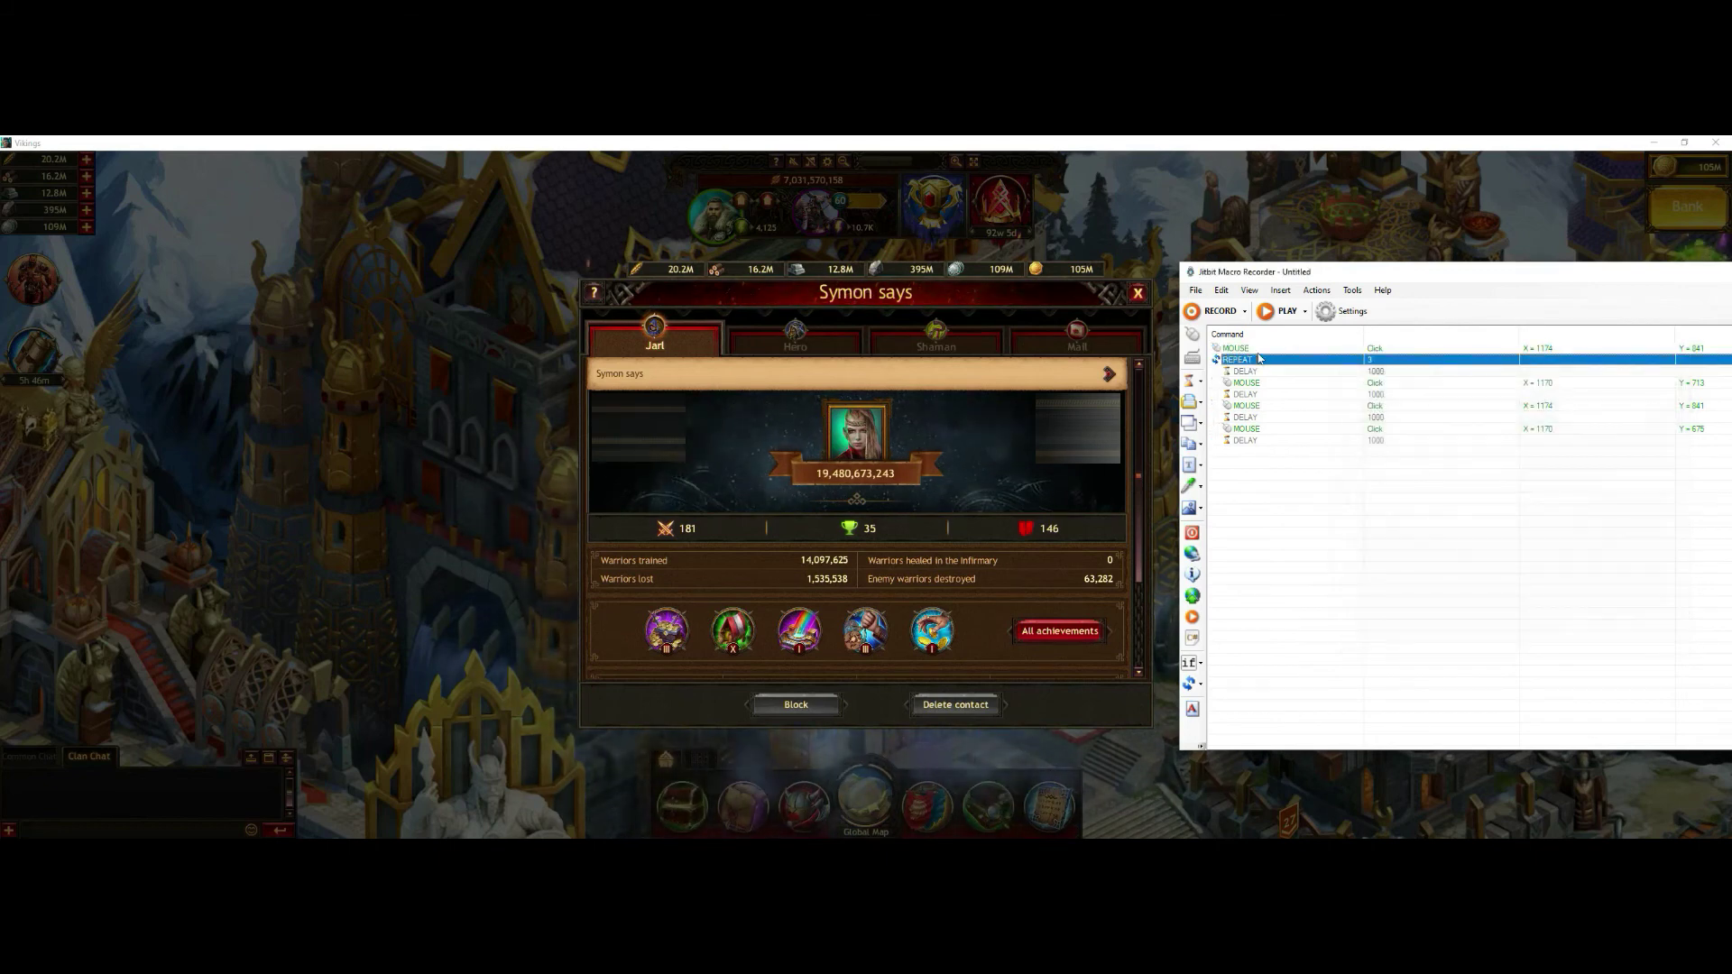
left_click_drag(1260, 359, 1261, 348)
Add END REPEAT after the final delay row.
left_click(1254, 441)
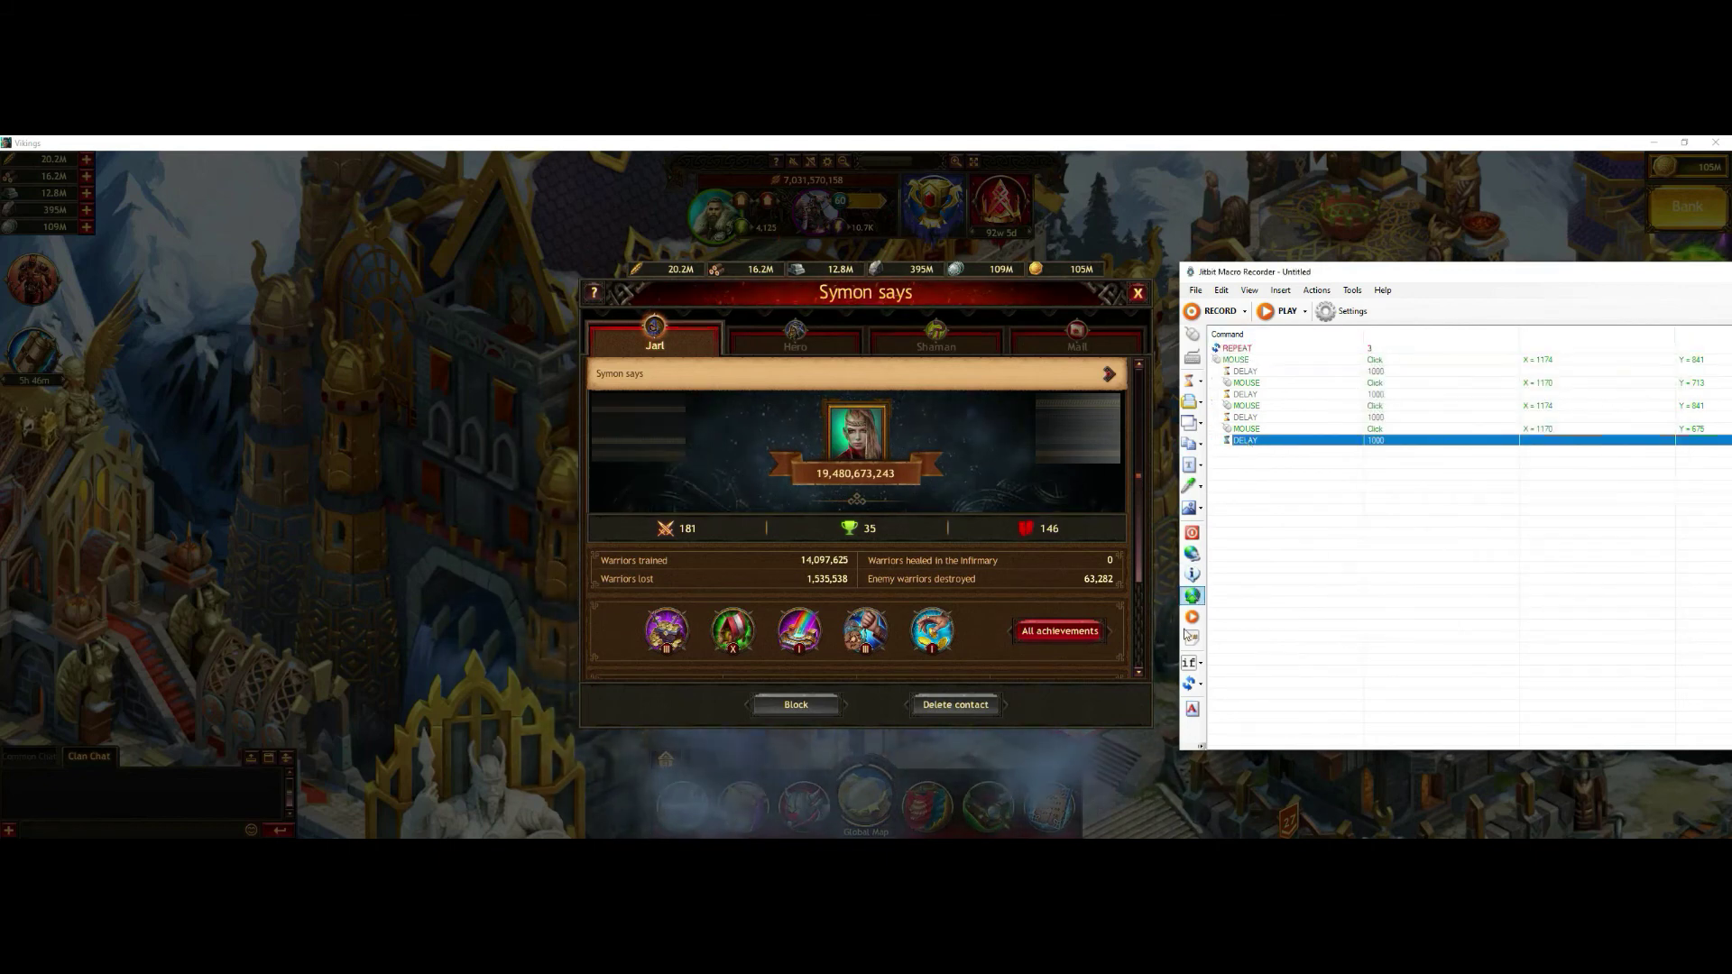
left_click(1200, 690)
left_click(1232, 701)
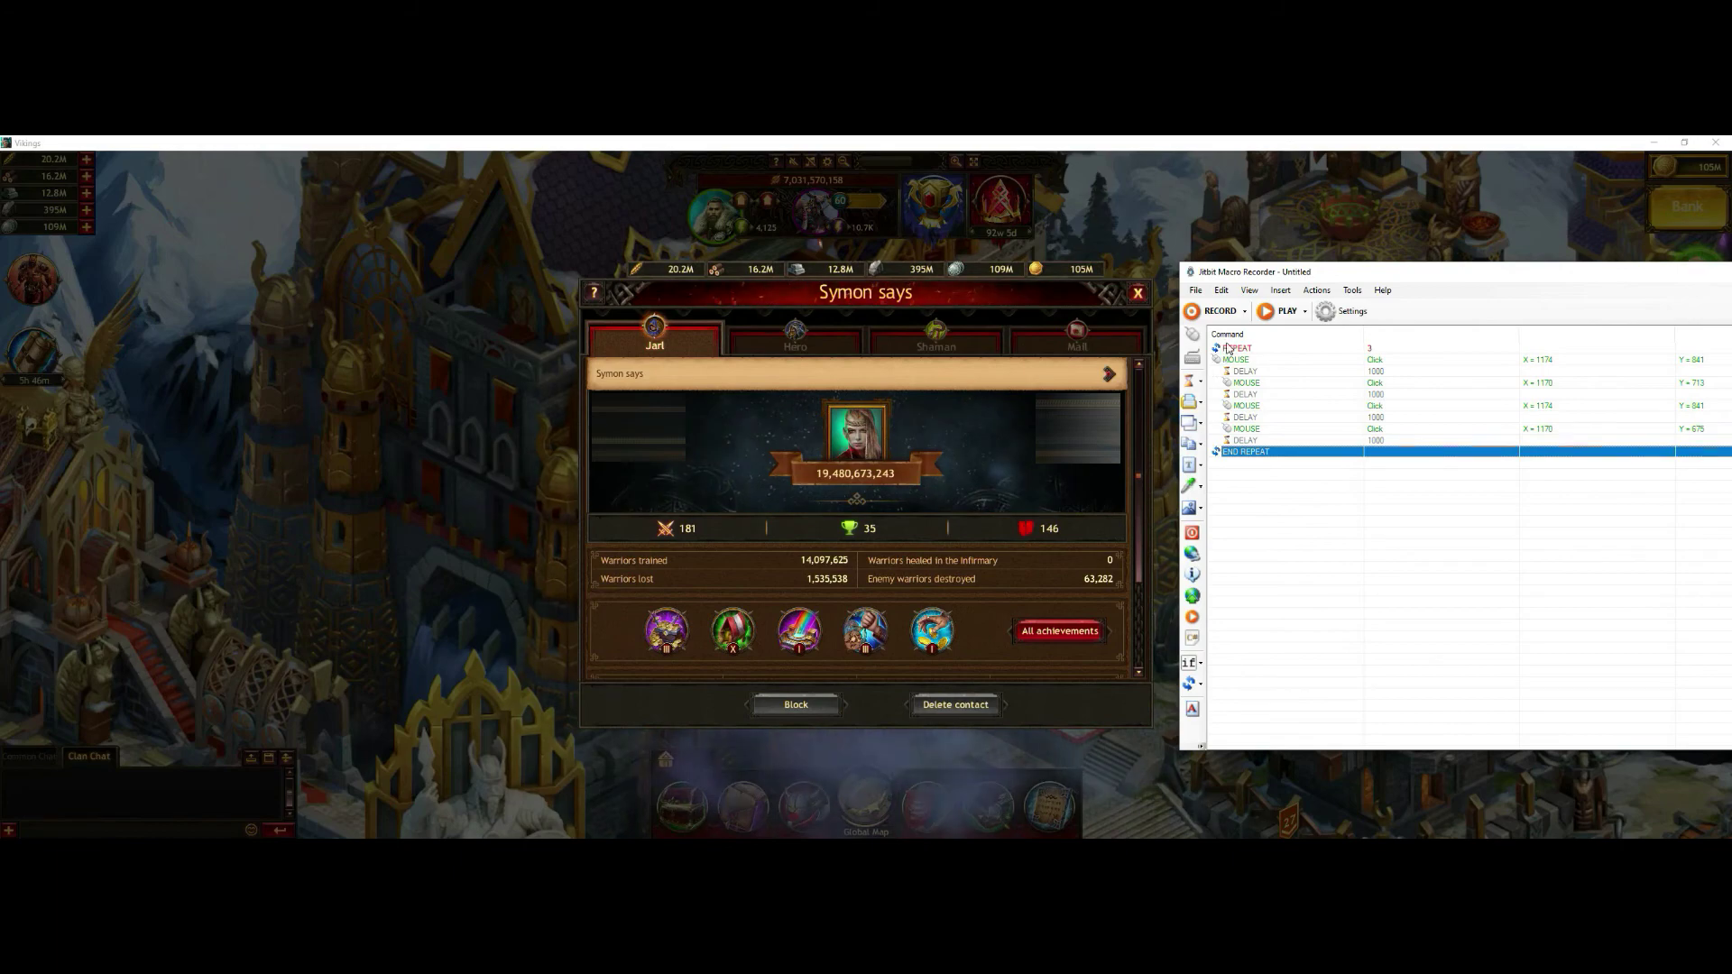